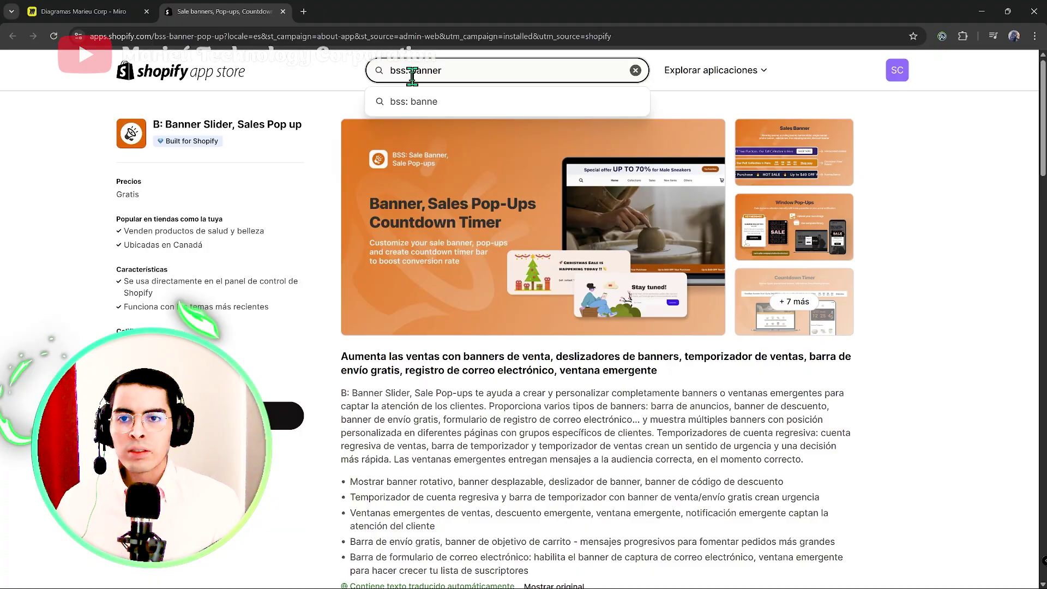
Search the Shopify App Store for "bss: banner" and open the B: Banner Slider, Sales Pop up listing.
left_click(523, 102)
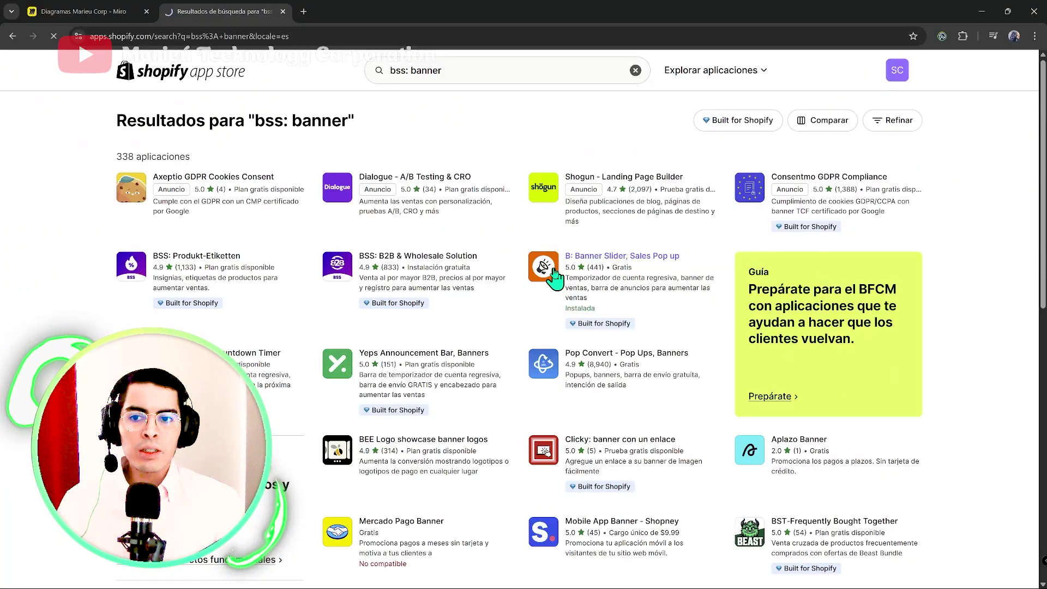
left_click(555, 276)
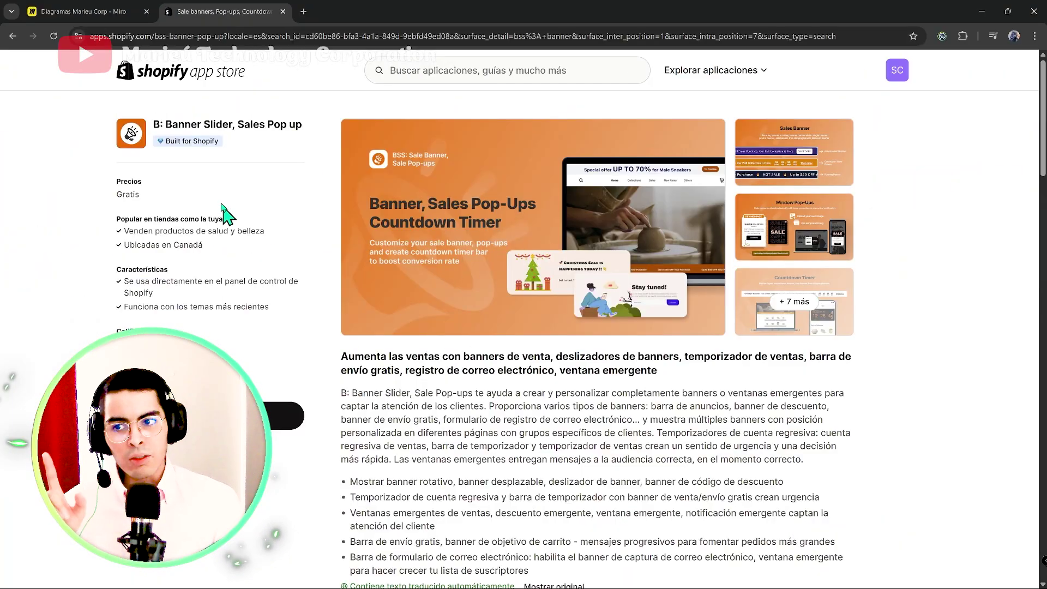
mouse_move(188, 142)
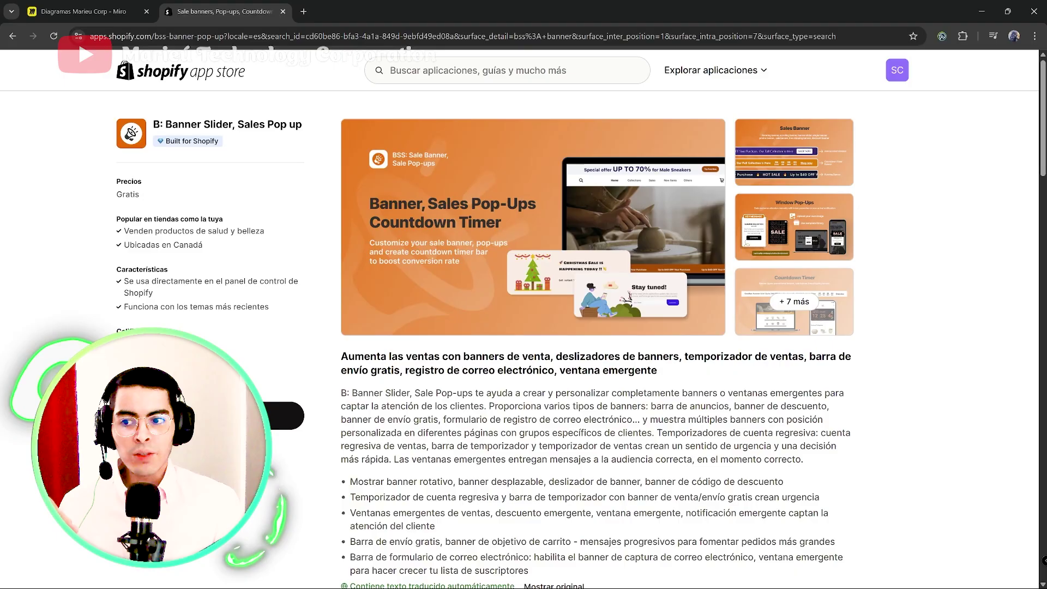
scroll(305, 360, "down", 10)
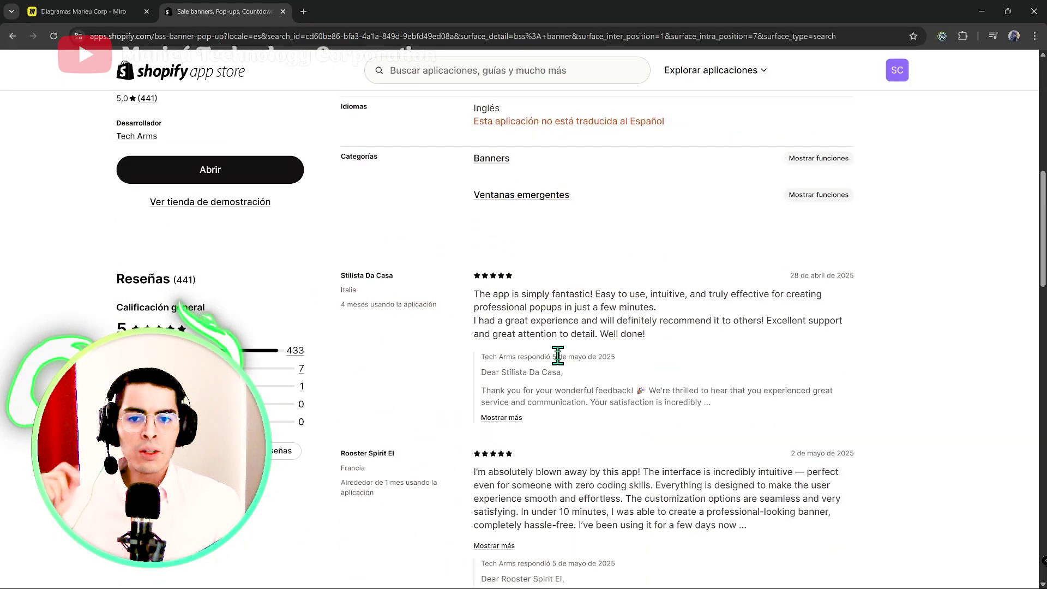
scroll(556, 367, "up", 5)
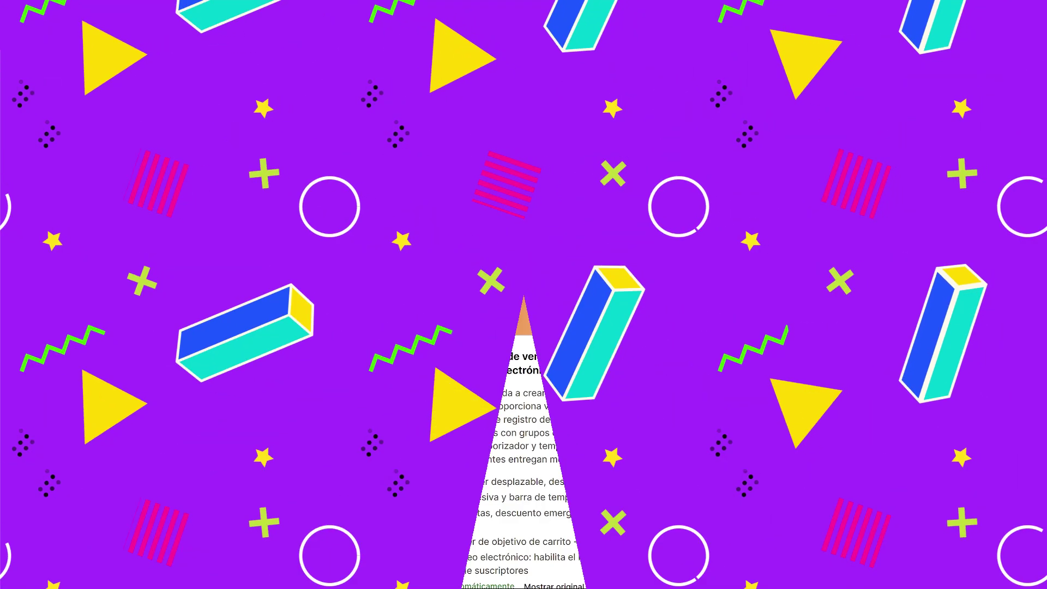
Switch to the Shopify admin, open the BSS: Banner & Pop-up app and show its app management options.
left_click(88, 12)
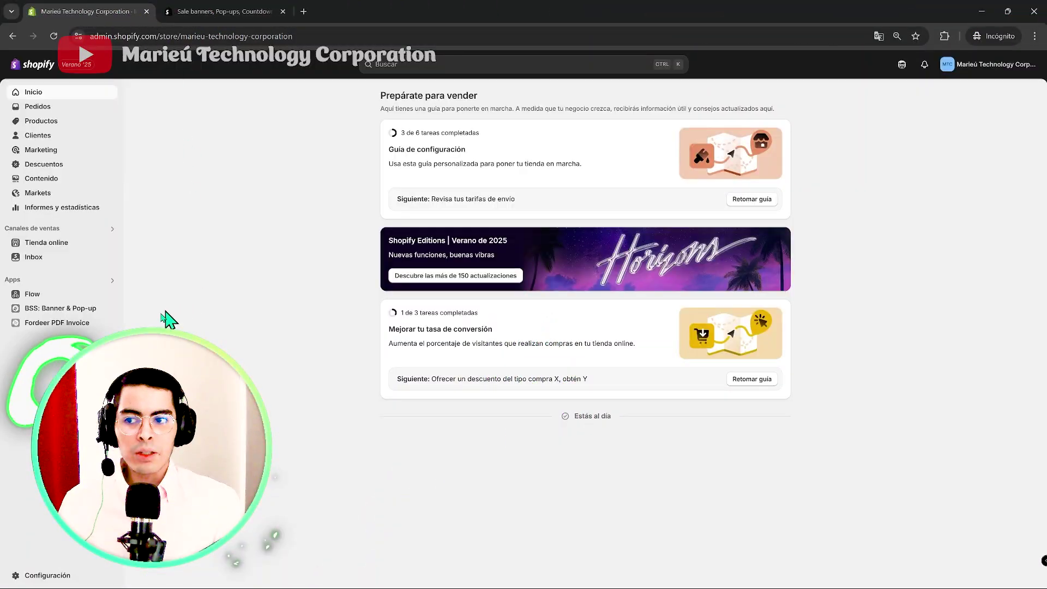
left_click(38, 309)
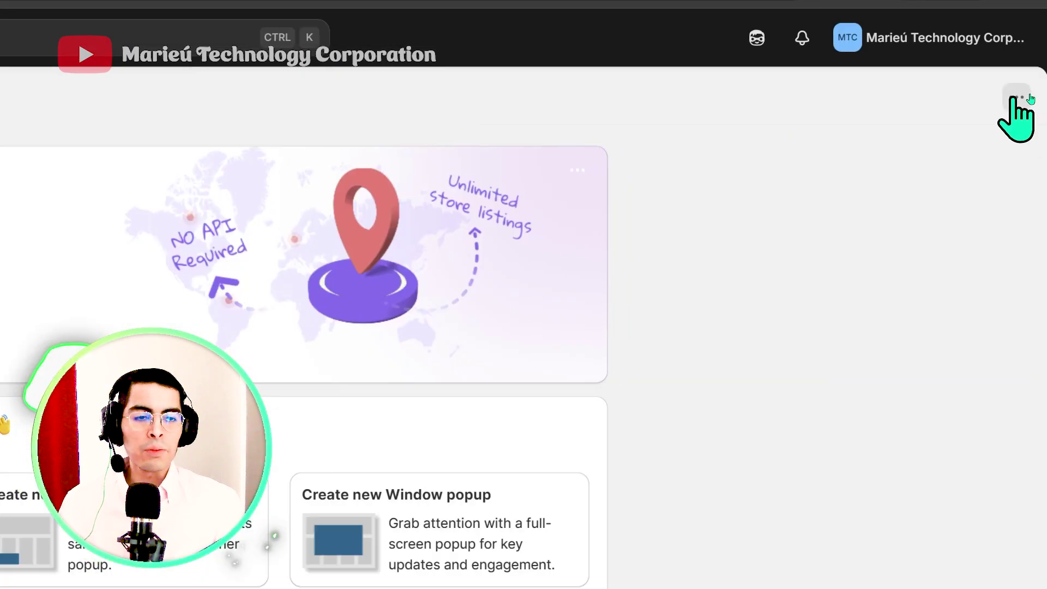
left_click(1031, 98)
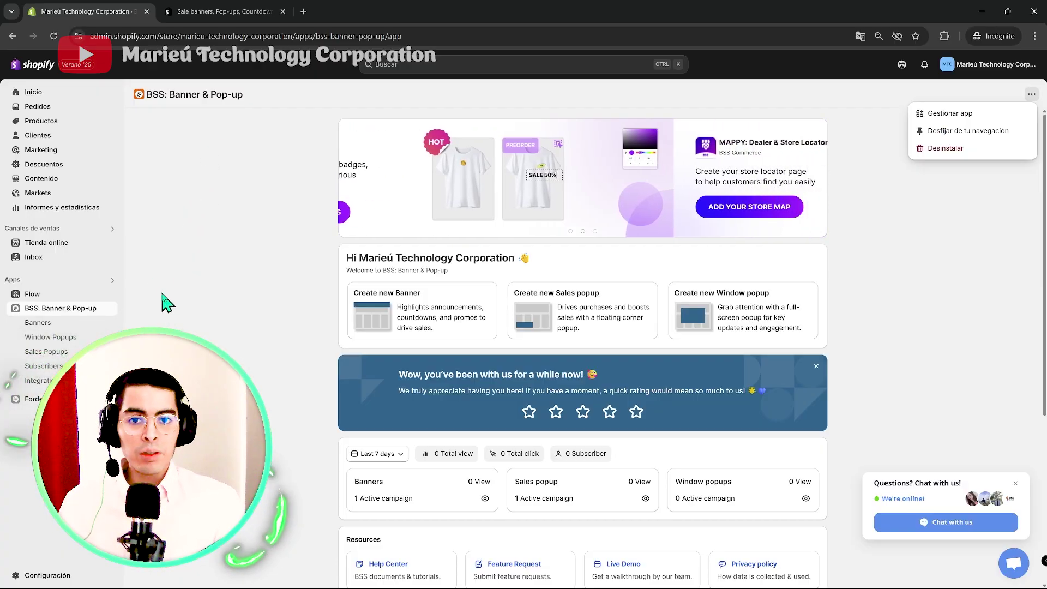
Switch back to the B: Banner Slider, Sales Pop up listing and examine its reviews, description, features and supported languages.
left_click(250, 11)
scroll(257, 311, "down", 15)
scroll(256, 311, "down", 6)
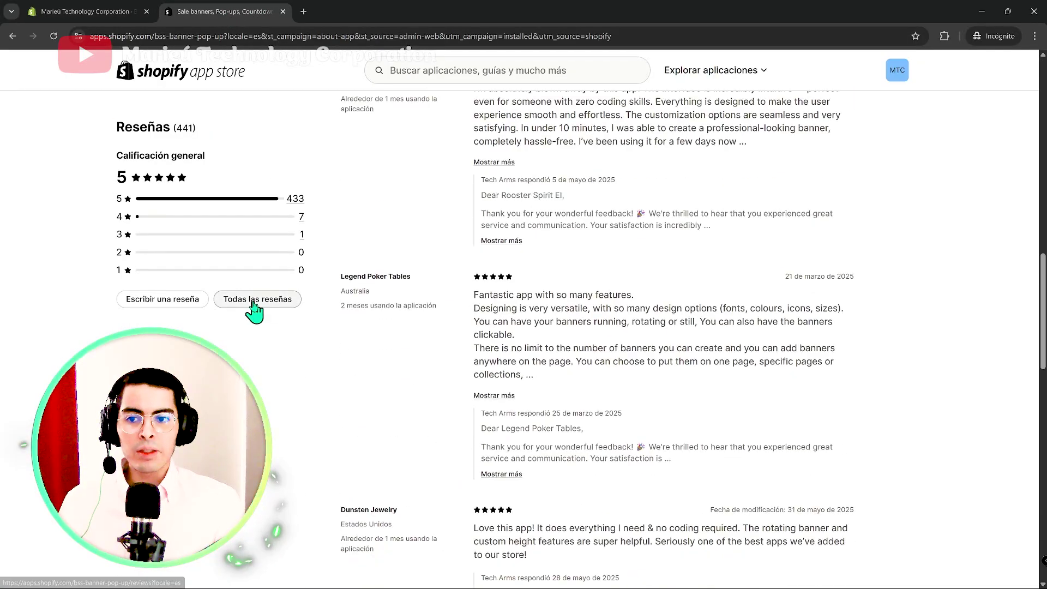
scroll(257, 311, "down", 2)
scroll(257, 311, "up", 11)
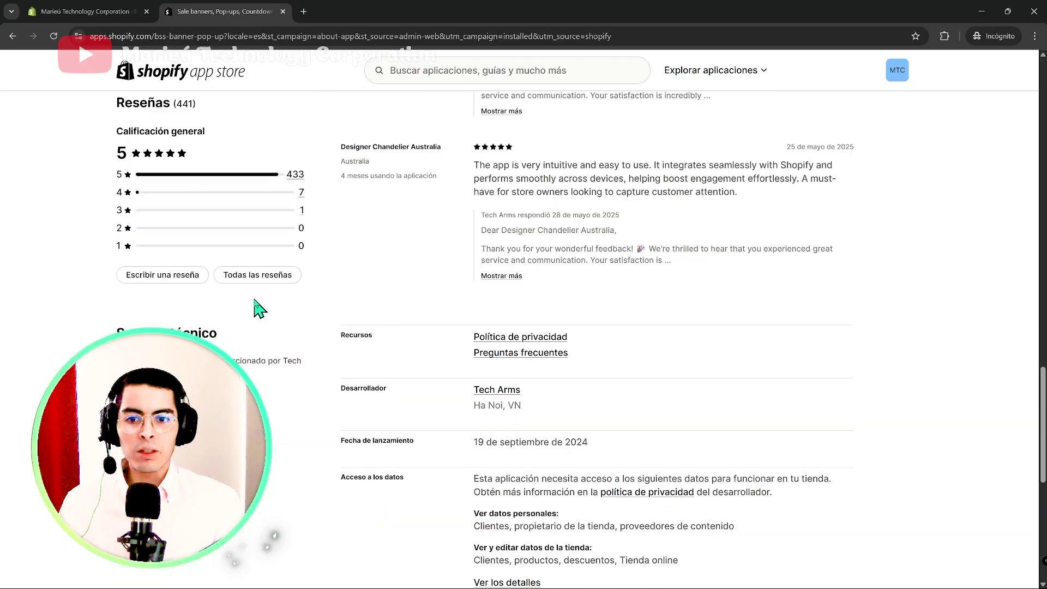
scroll(258, 309, "up", 5)
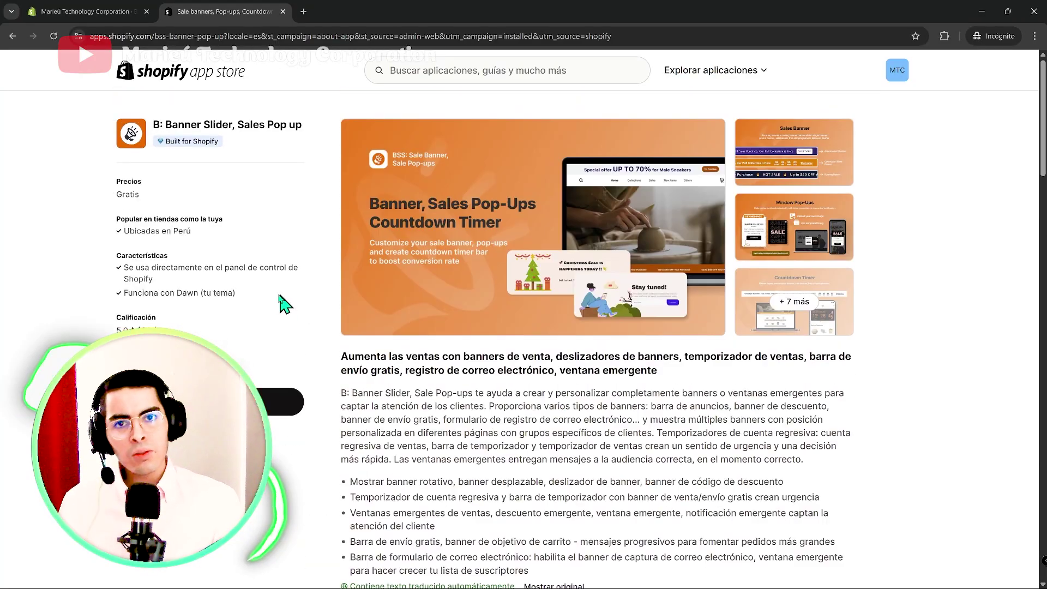
scroll(262, 271, "down", 3)
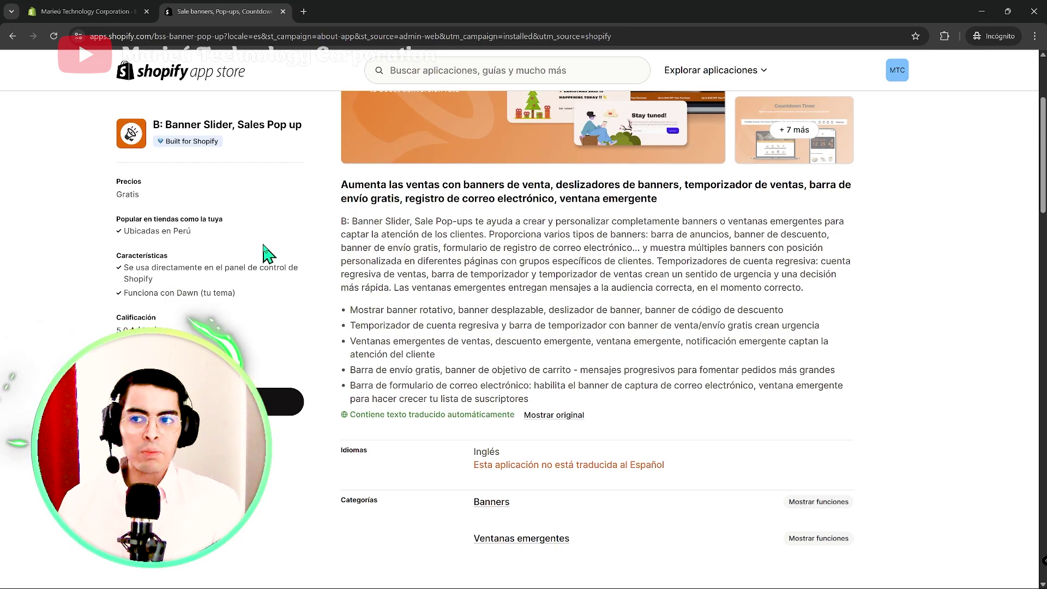
left_click_drag(153, 122, 234, 124)
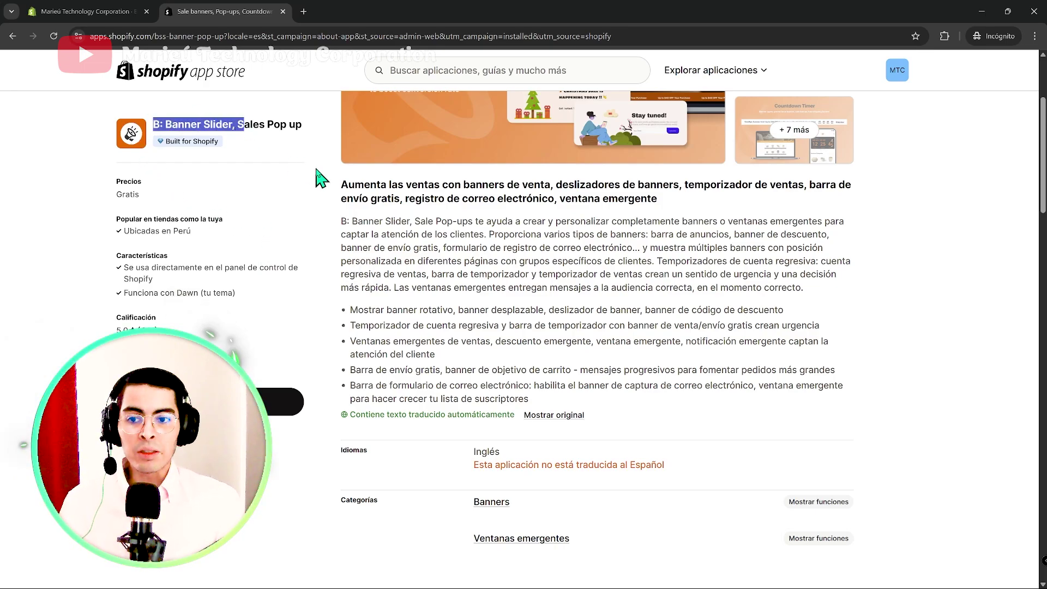
Switch to the Shopify admin, visit the BSS: Banner & Pop-up integrations page, and start a new banner from the Banners page.
key("ctrl+shift+Tab")
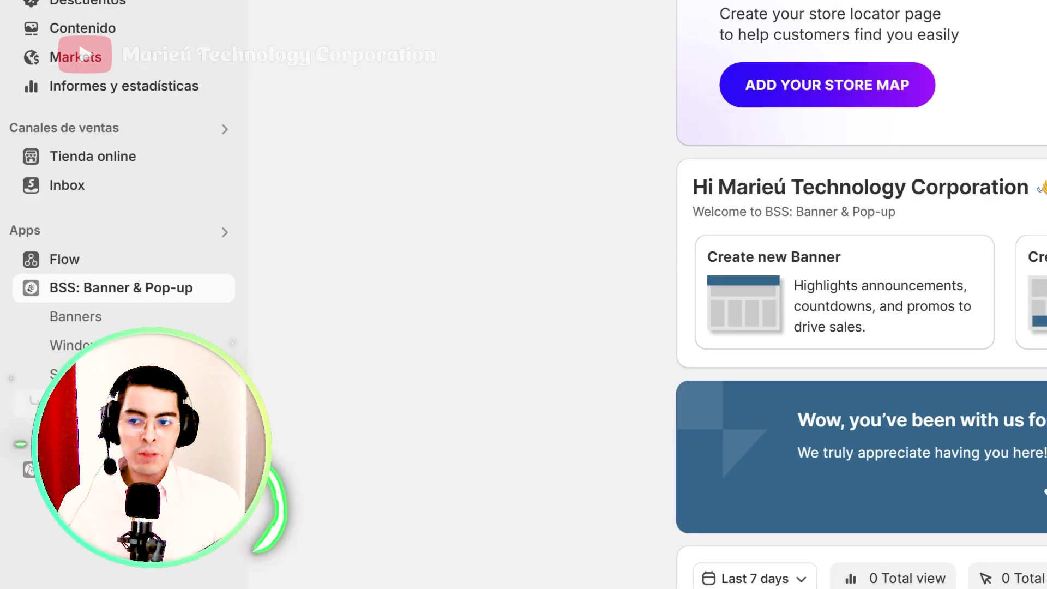
left_click(72, 432)
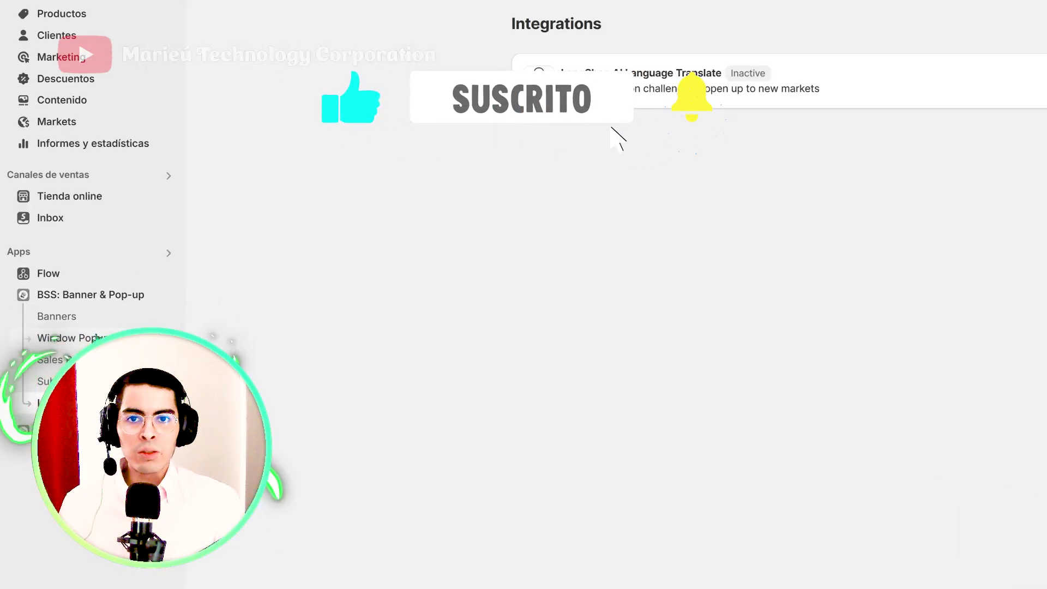
left_click(55, 317)
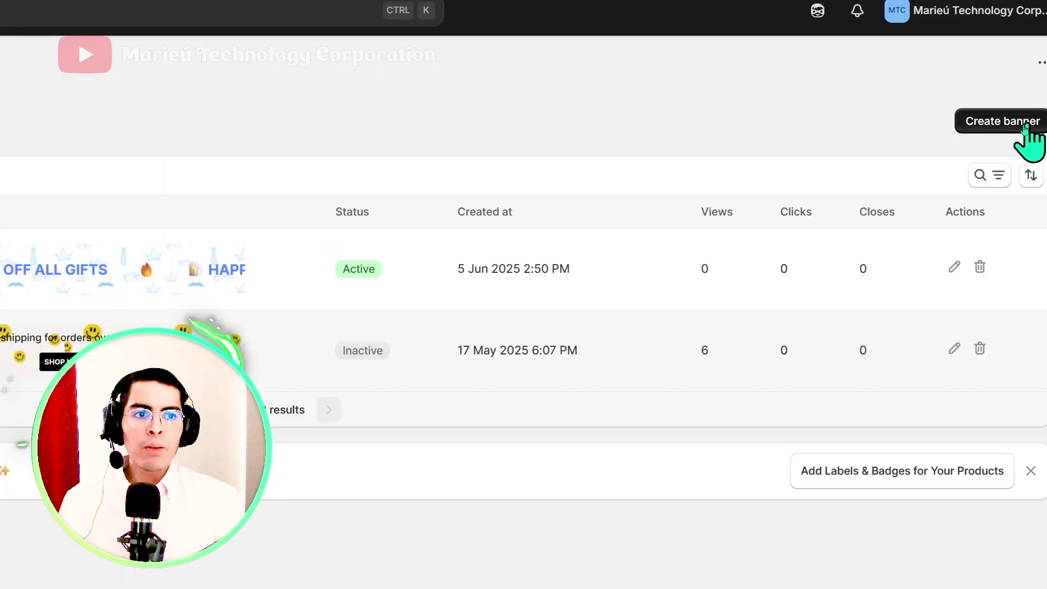
left_click(1021, 123)
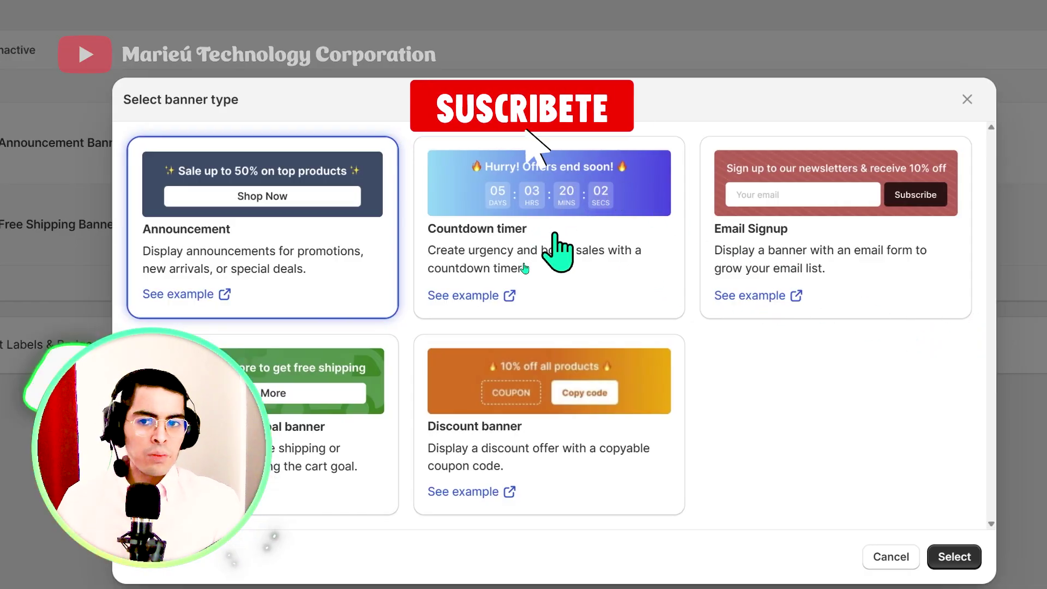
Open the example for the Free shipping - Cart goal banner and review the different banner types in the demo store.
left_click(502, 252)
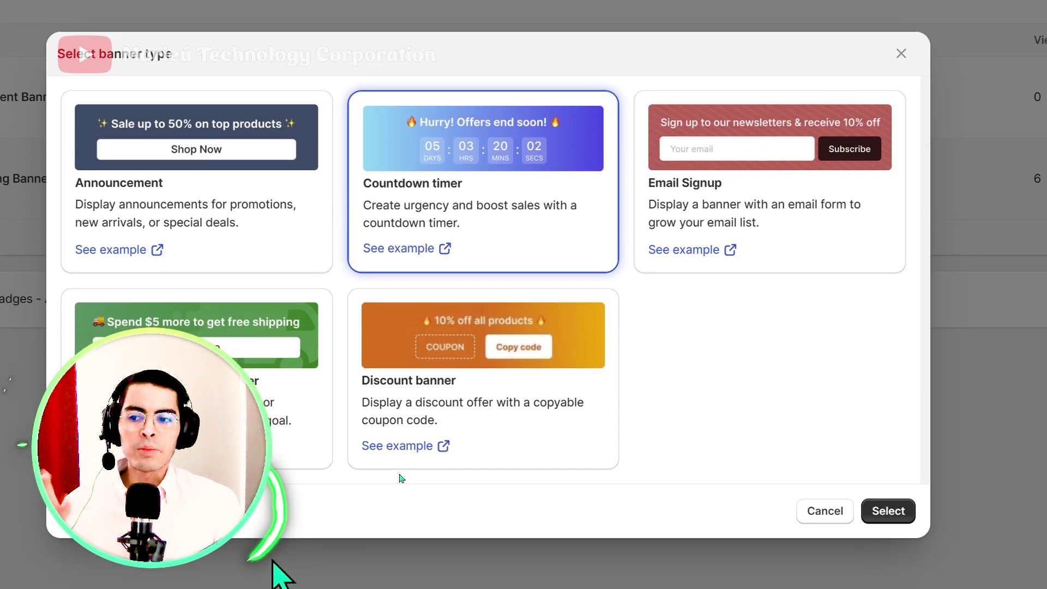
left_click(289, 415)
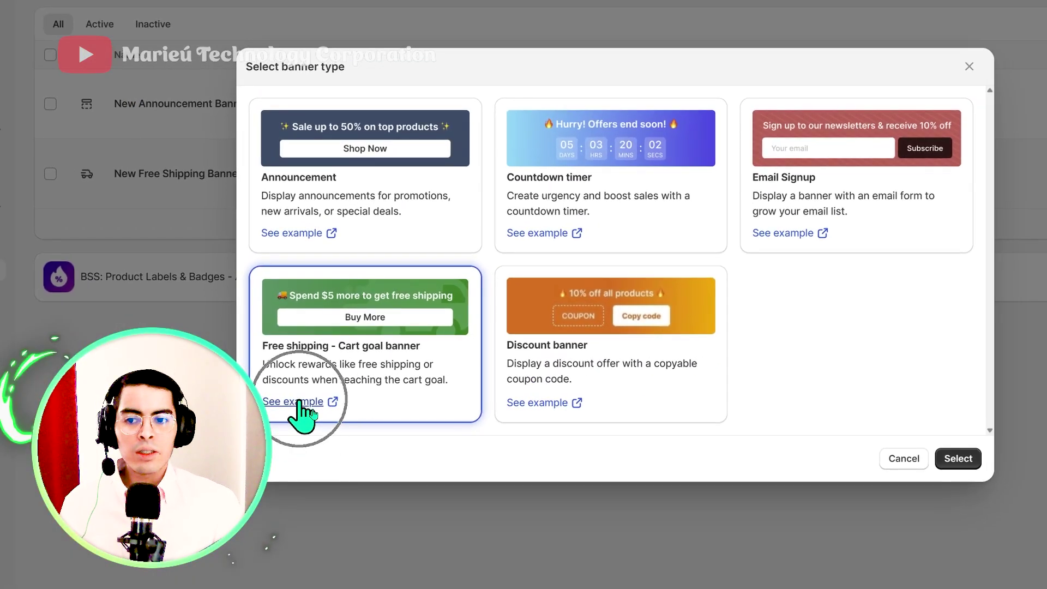
left_click(312, 411)
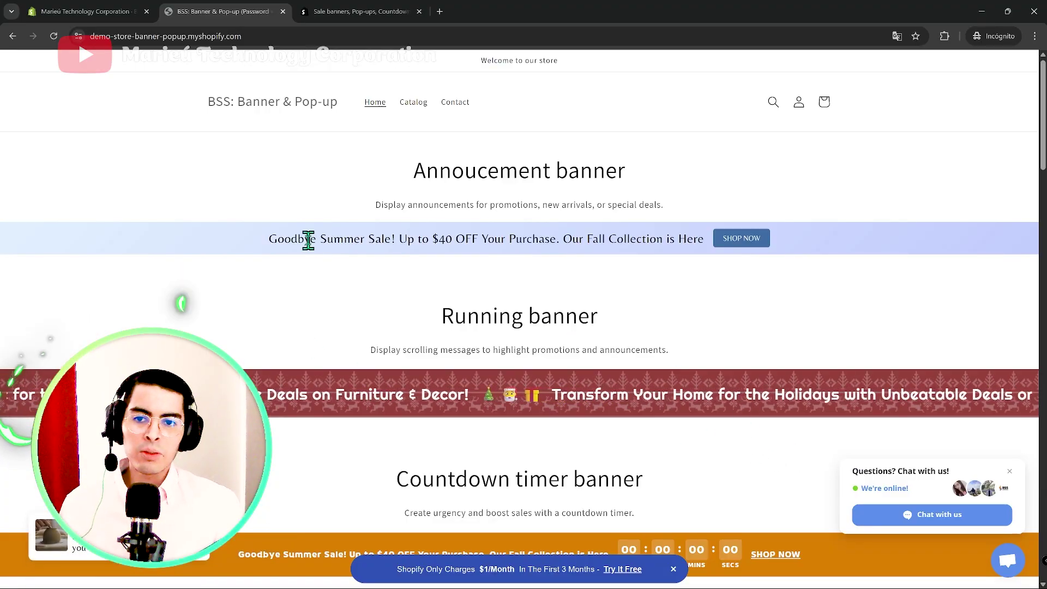
scroll(310, 243, "down", 3)
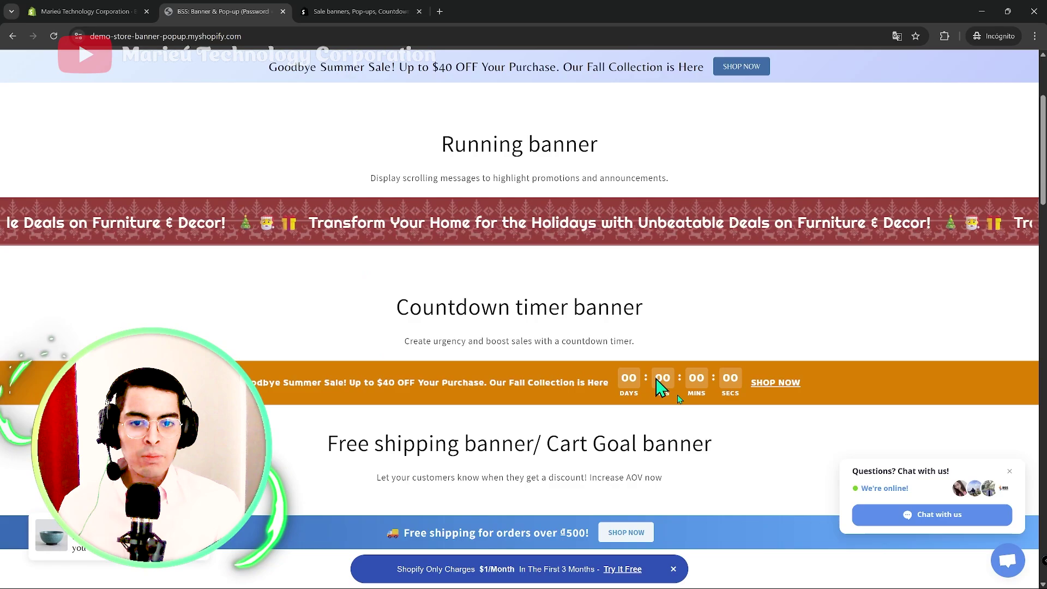
scroll(612, 367, "up", 3)
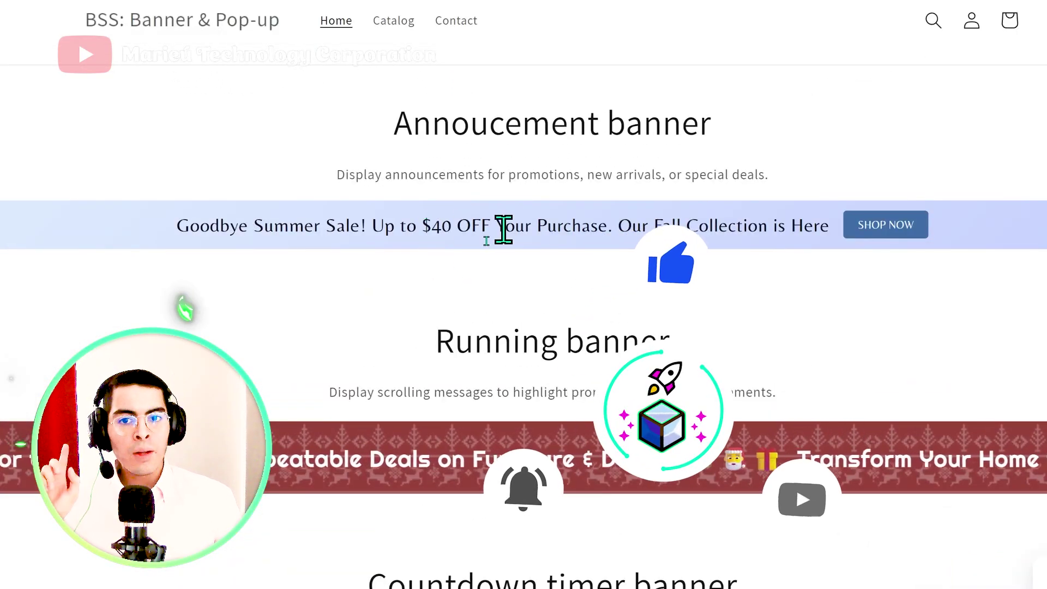
left_click_drag(644, 230, 757, 218)
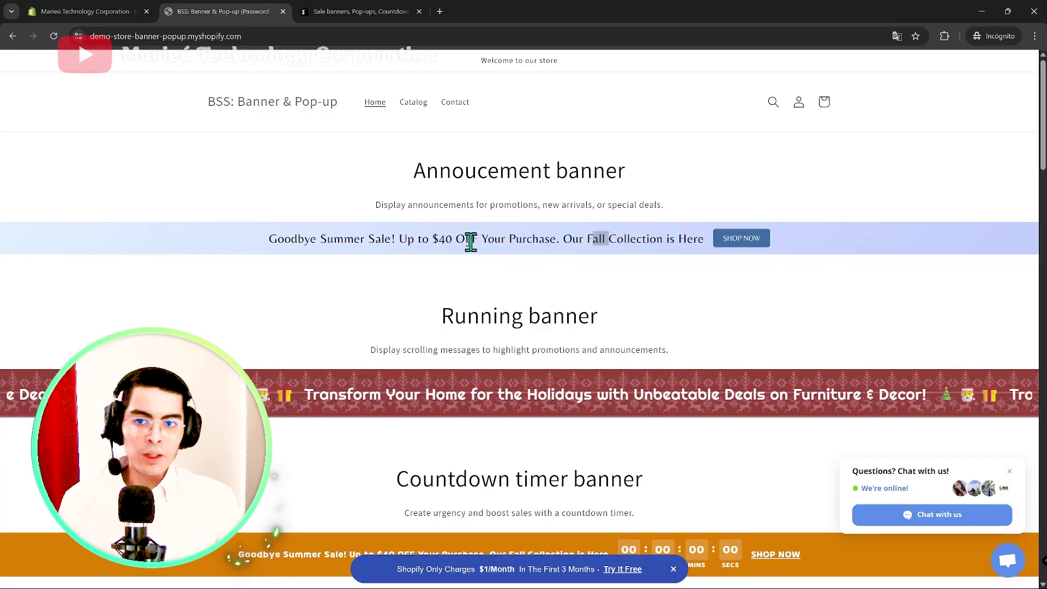
scroll(475, 249, "down", 6)
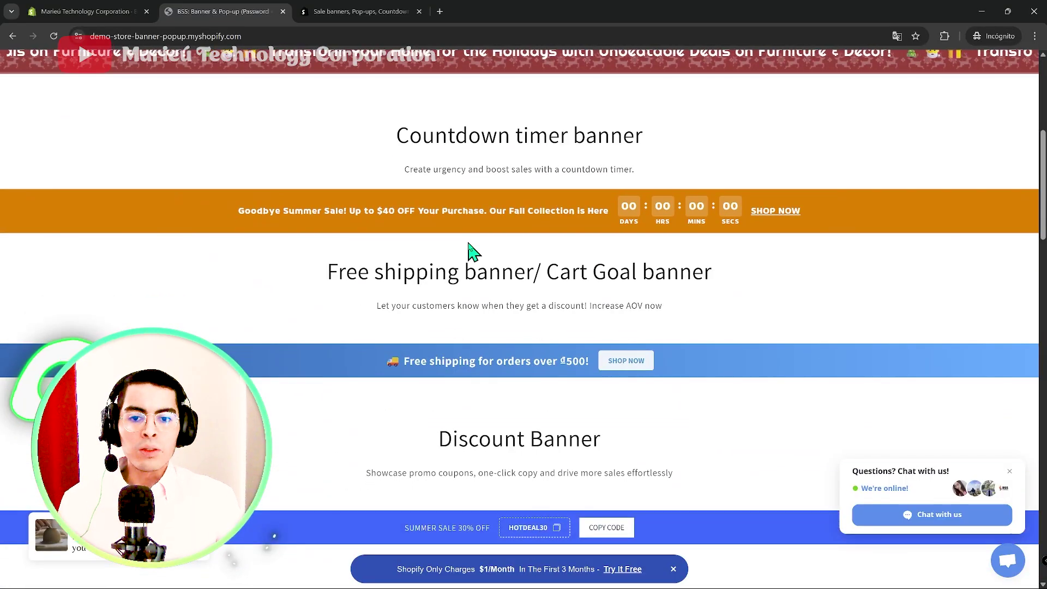
scroll(474, 251, "down", 3)
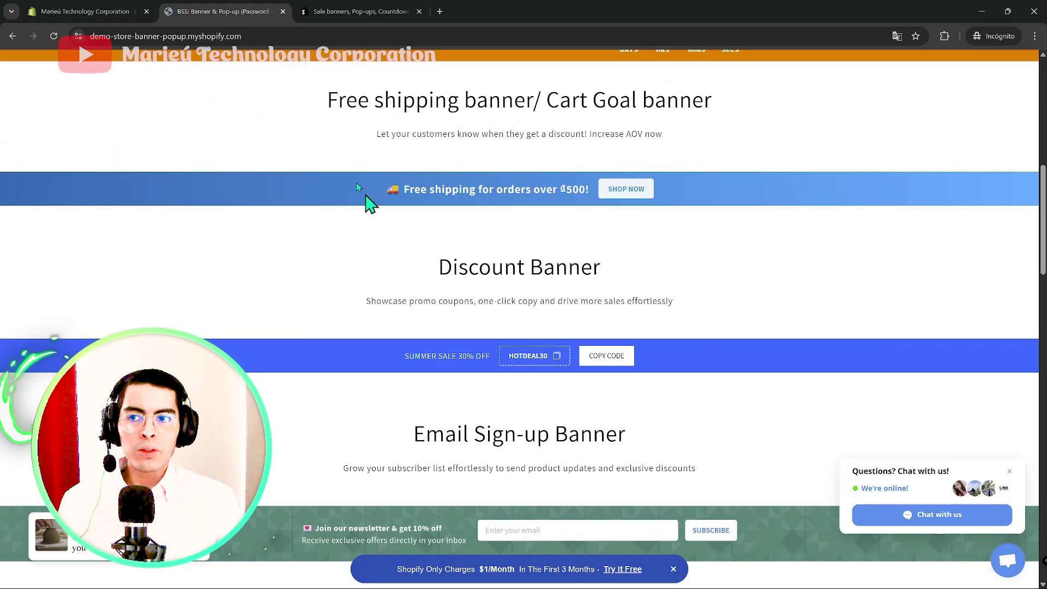
Close the demo store and choose Announcement as the type of the new banner.
left_click(282, 11)
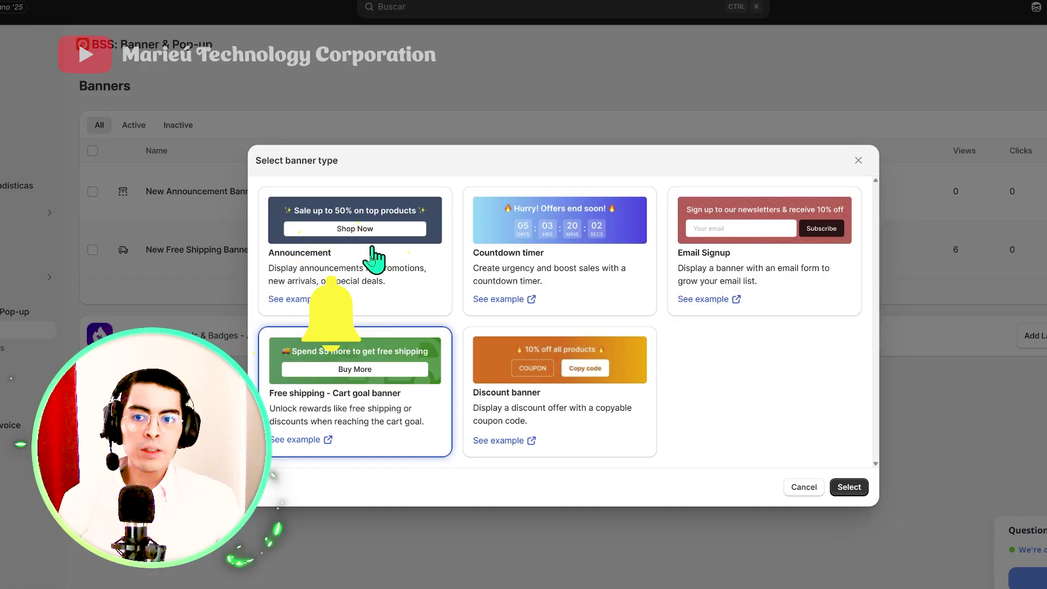
left_click(373, 271)
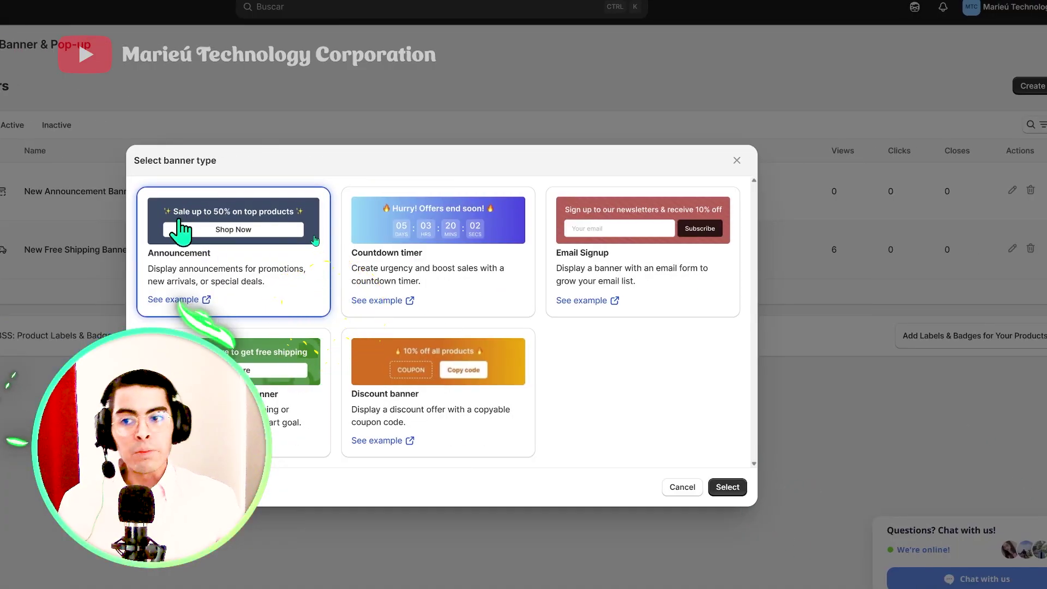
left_click(728, 487)
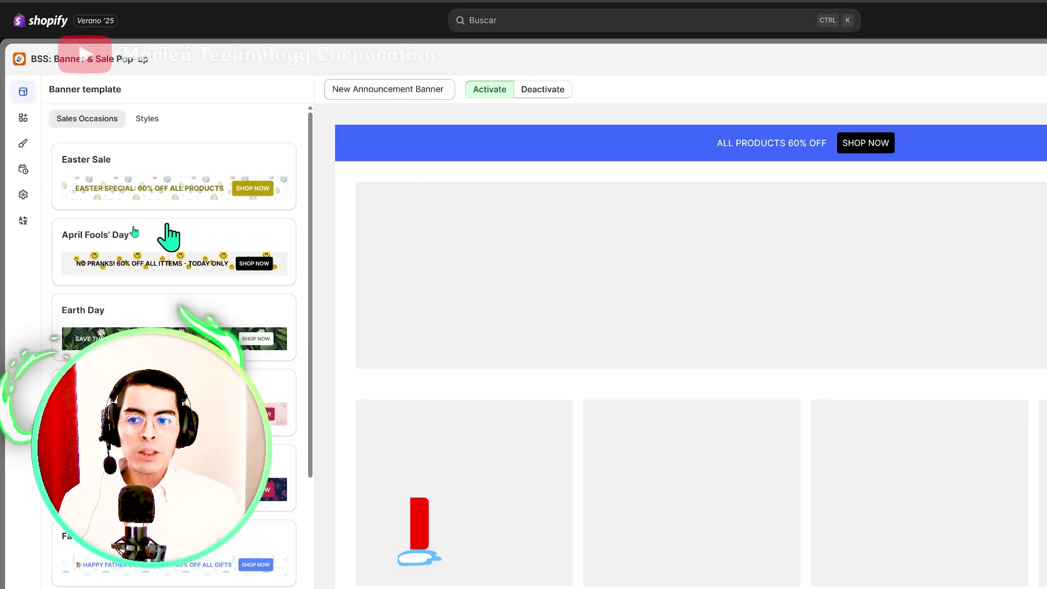
Browse the Sales Occasions templates and try the Easter Sale, Mother's Day and Father's Day designs on the banner.
scroll(134, 229, "down", 4)
scroll(127, 234, "up", 1)
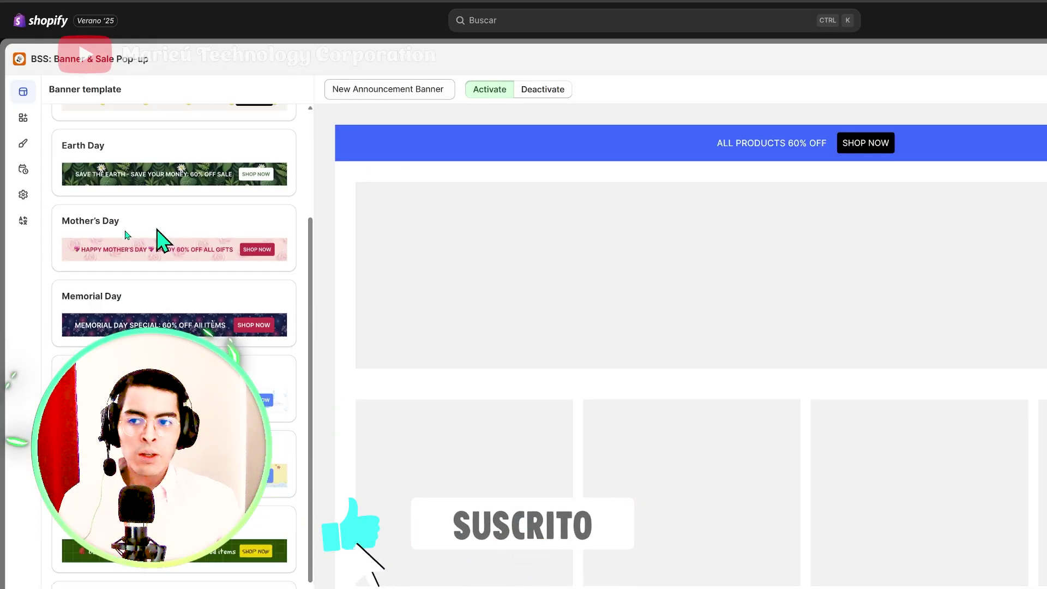
scroll(158, 232, "up", 4)
left_click(136, 201)
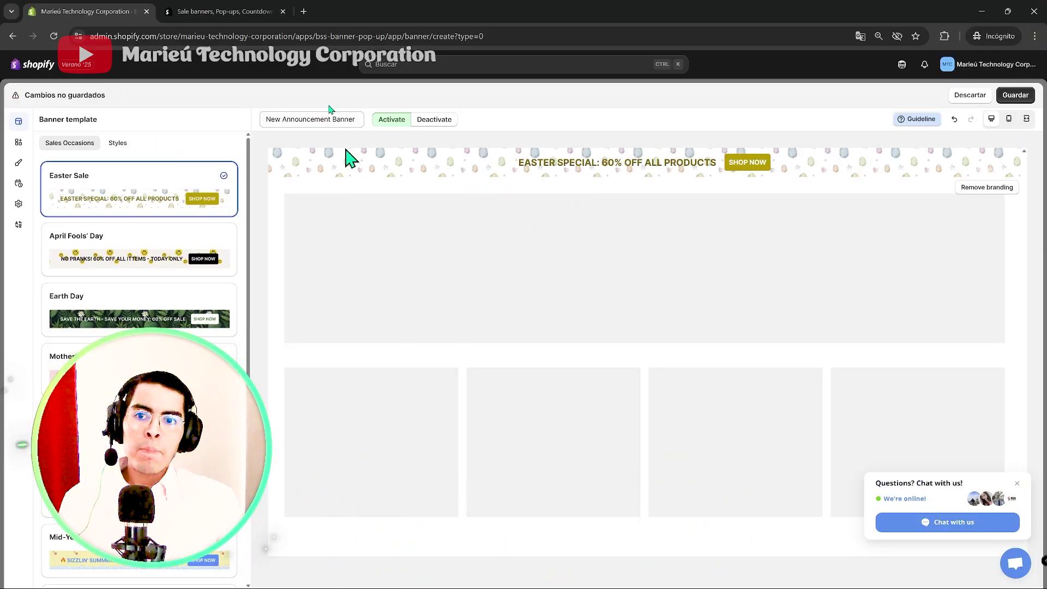
left_click(103, 264)
left_click(107, 210)
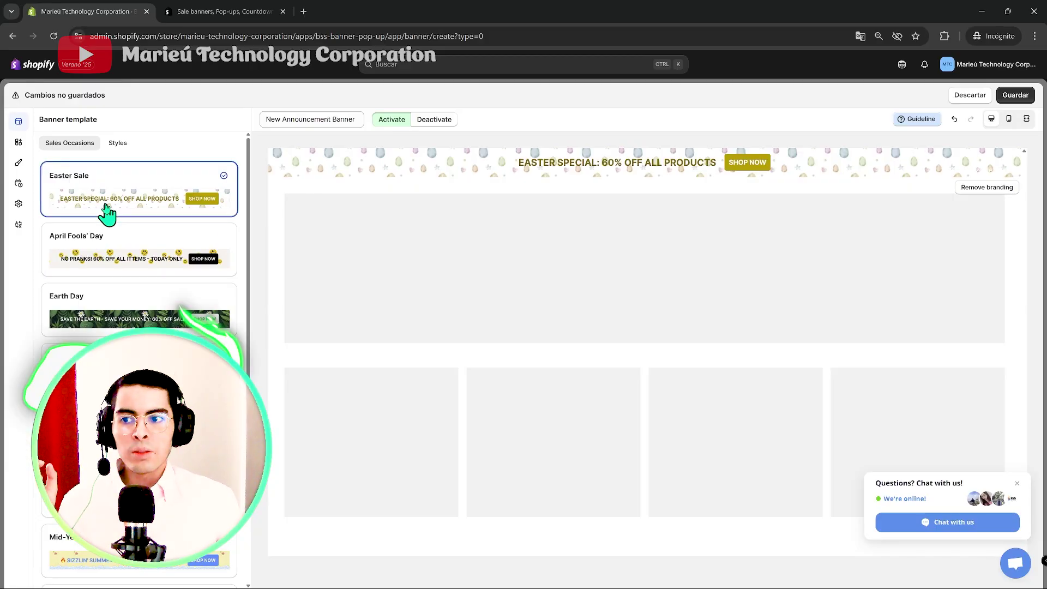
left_click(139, 367)
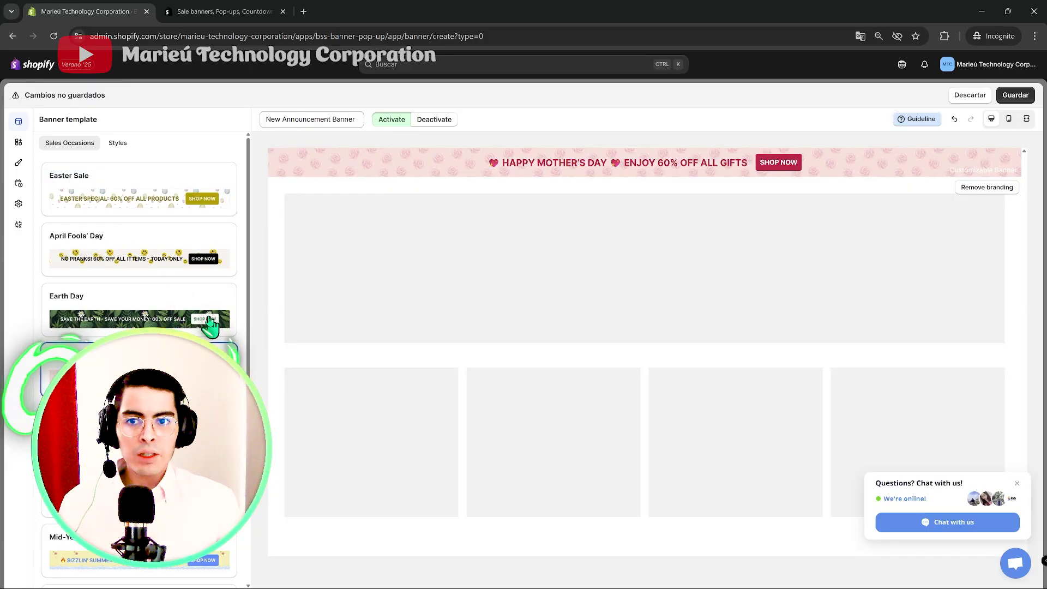
left_click(139, 491)
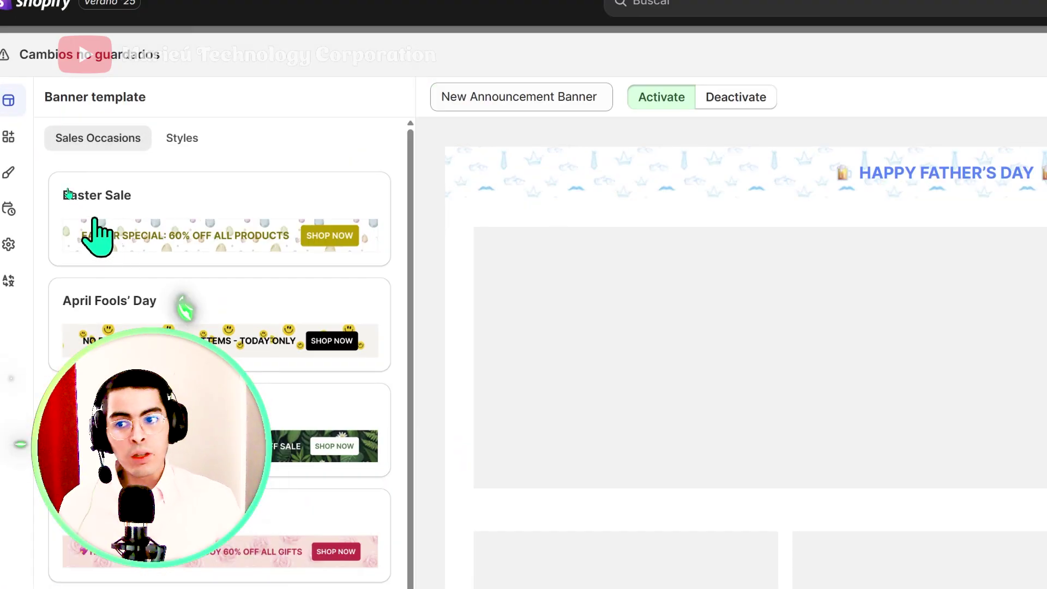
Apply the pink-to-orange gradient template from the Styles collection to the announcement banner.
left_click(170, 138)
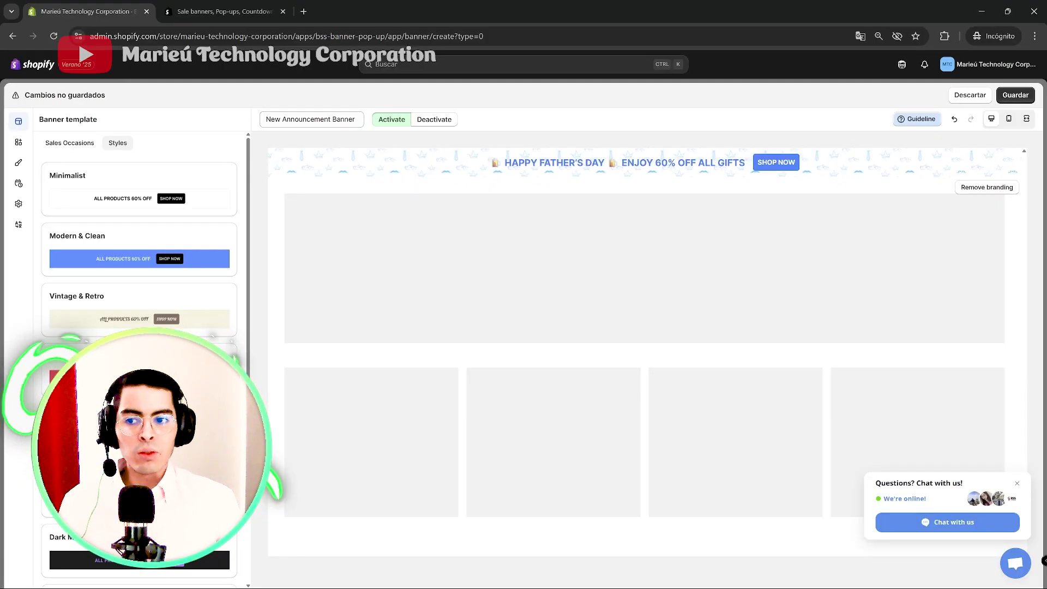
left_click(139, 371)
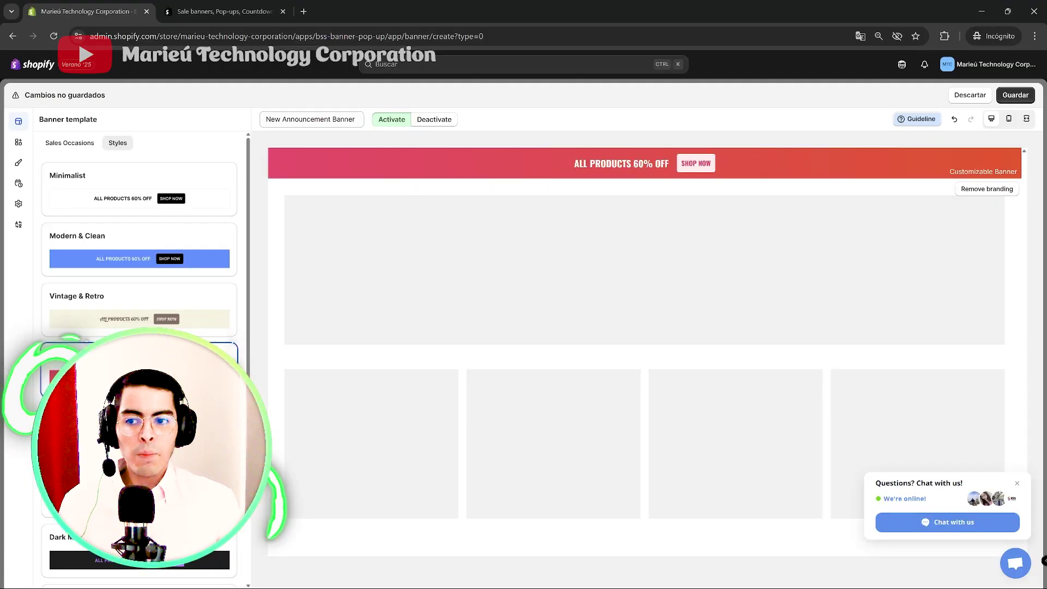
Try the yellow-to-orange style and the Easter Sale template, ending with the Mother's Day template on the banner.
left_click(139, 464)
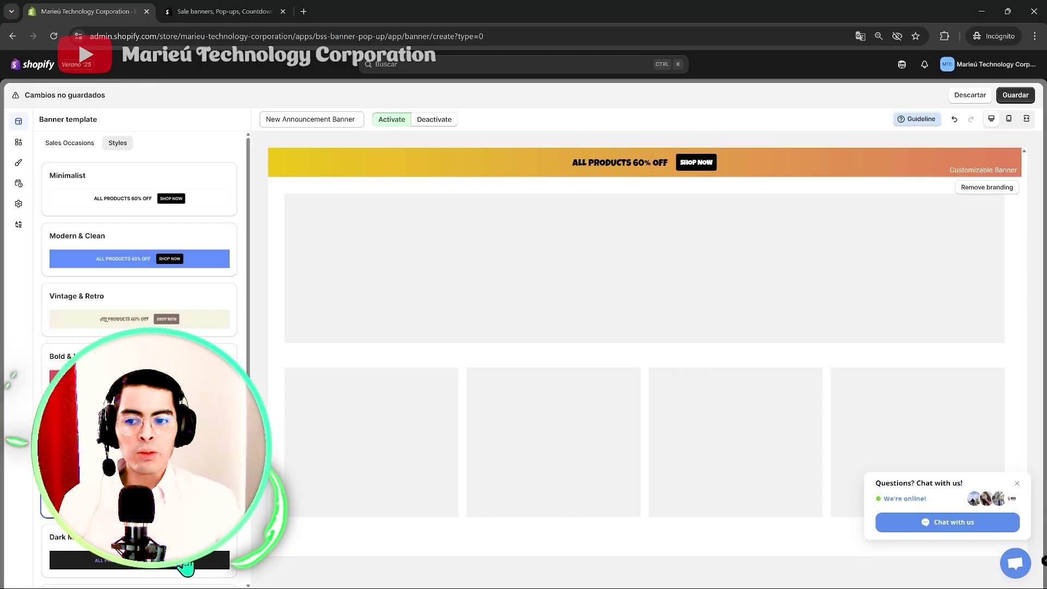
left_click(70, 142)
left_click(65, 200)
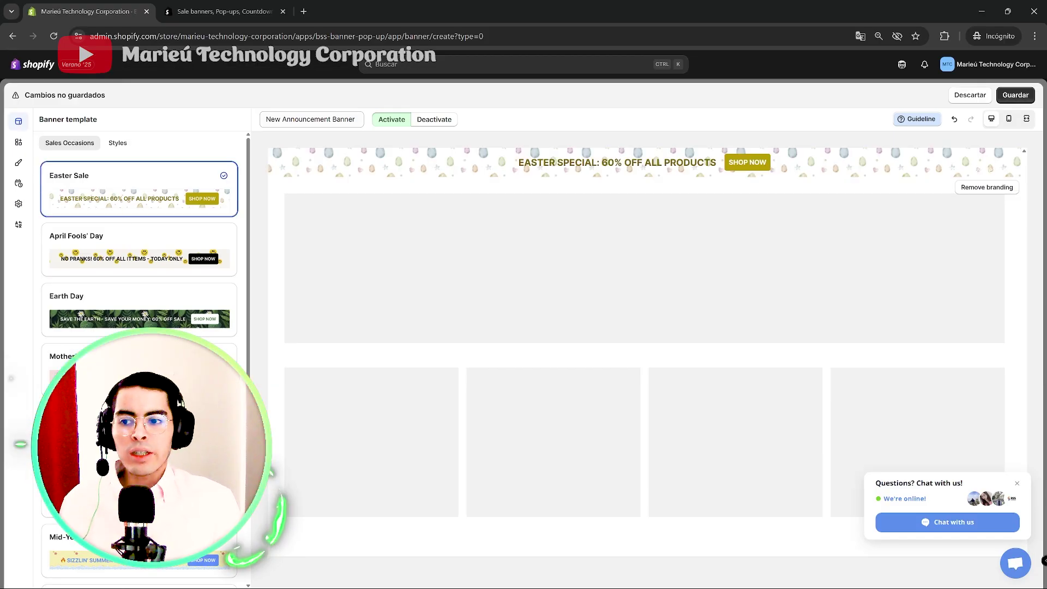
left_click(137, 371)
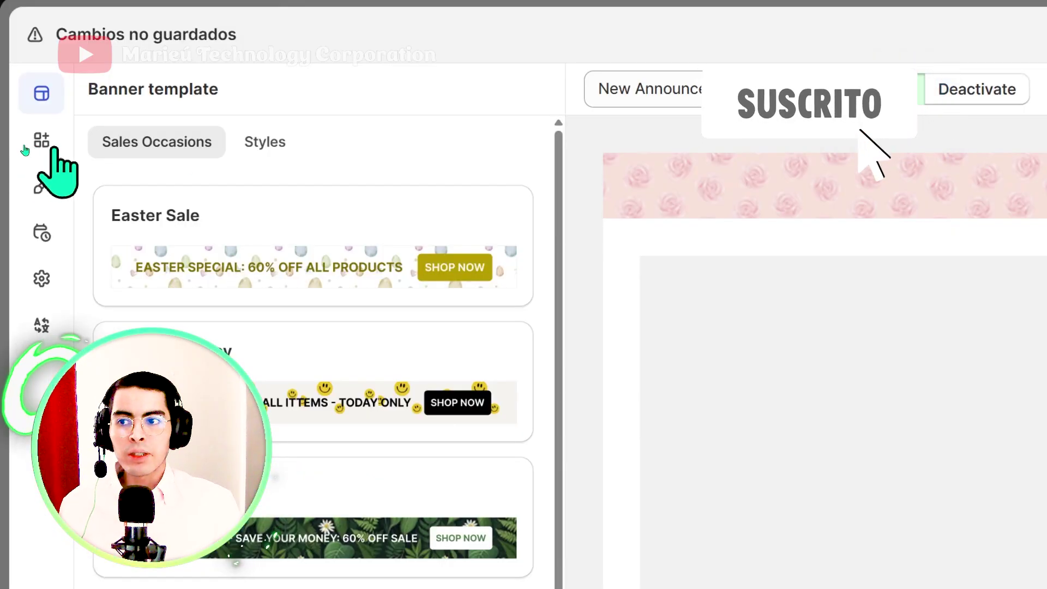
Compare the running and rotating formats in the banner element settings and set the banner type to Running banner.
left_click(25, 149)
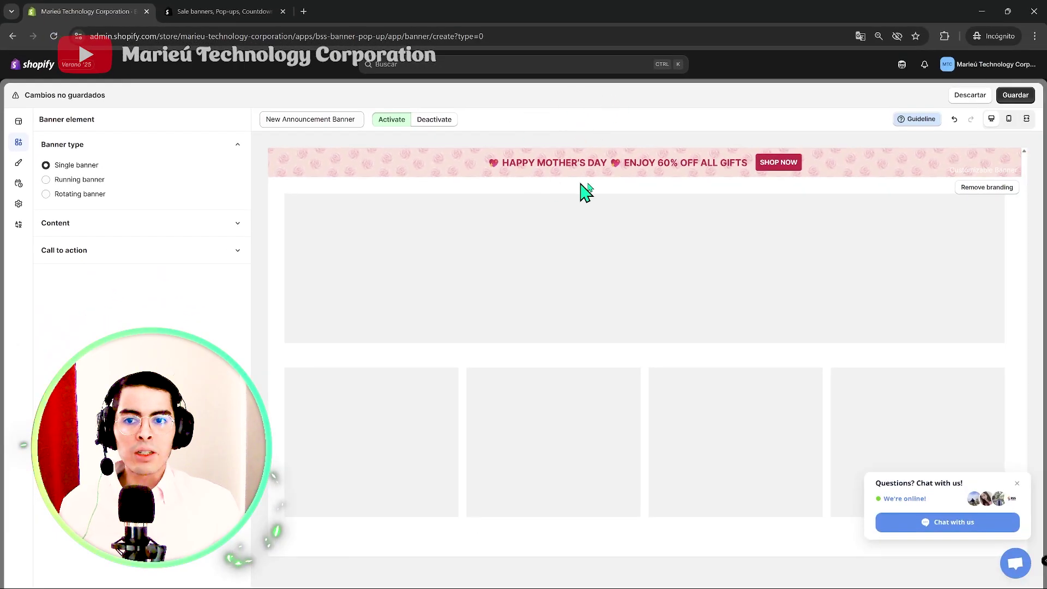
left_click(79, 180)
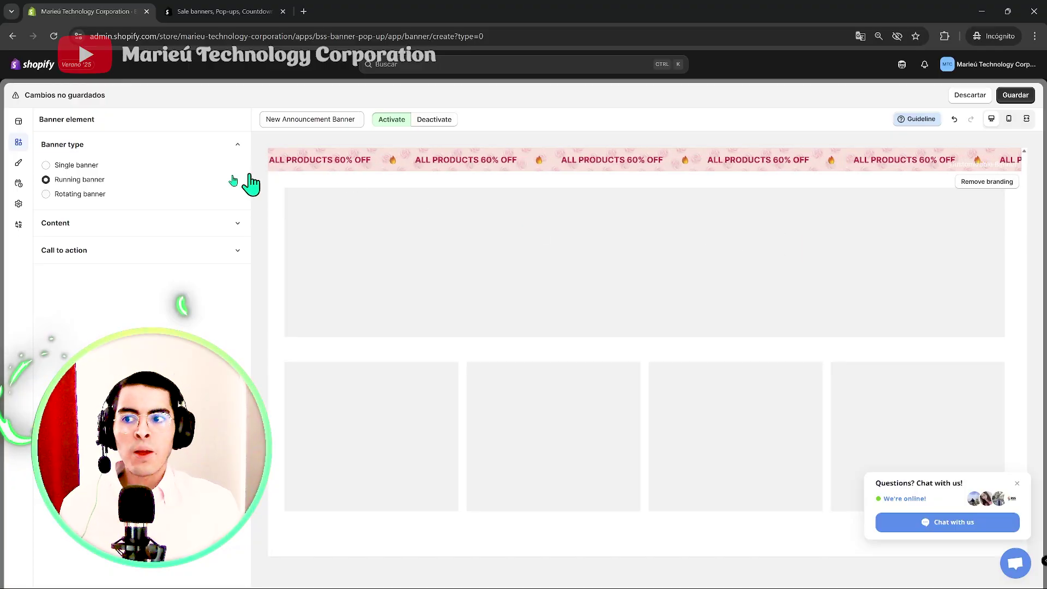
left_click(83, 195)
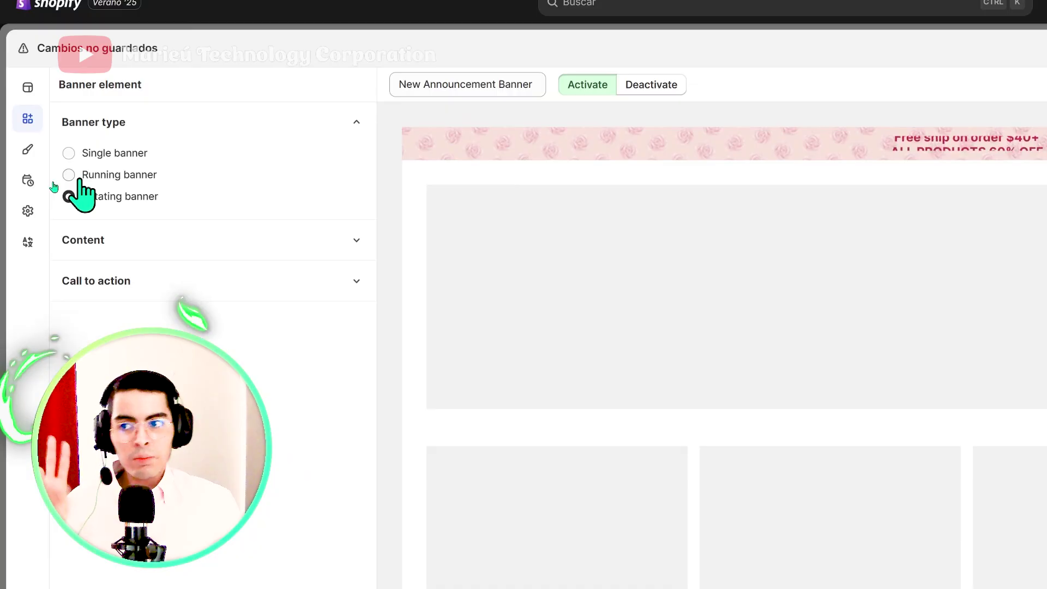
left_click(69, 174)
Change the first announcement's text in the banner content to ALL PRODUCTS 30% OFF.
left_click(77, 239)
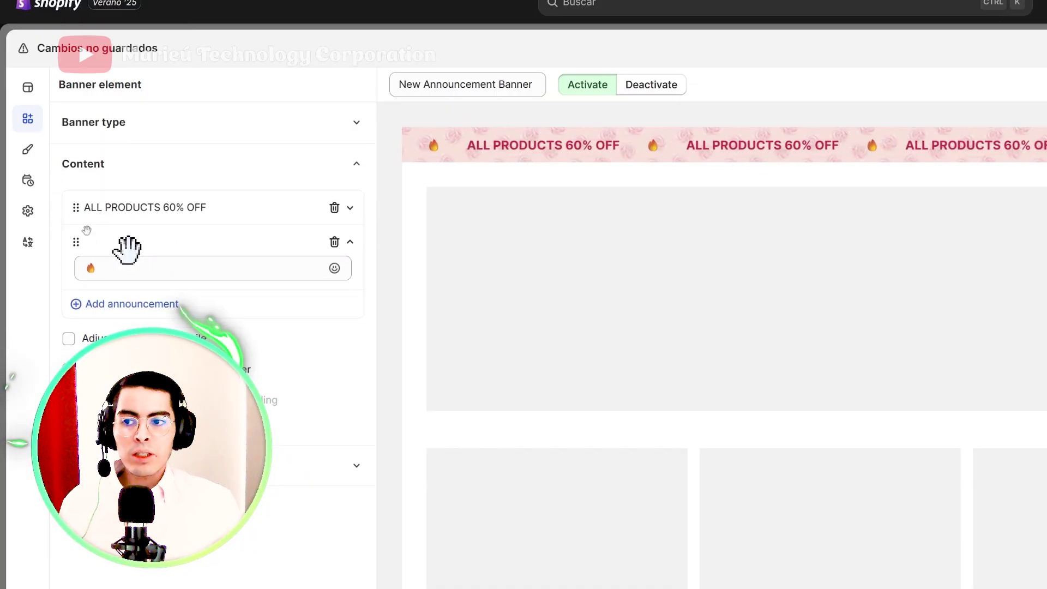
left_click(104, 207)
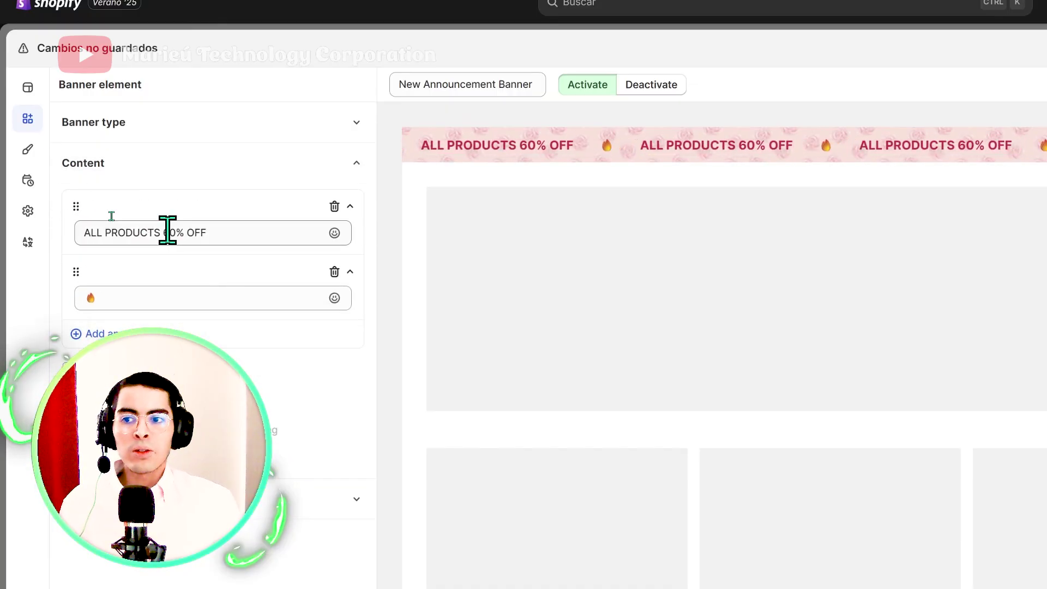
left_click(167, 231)
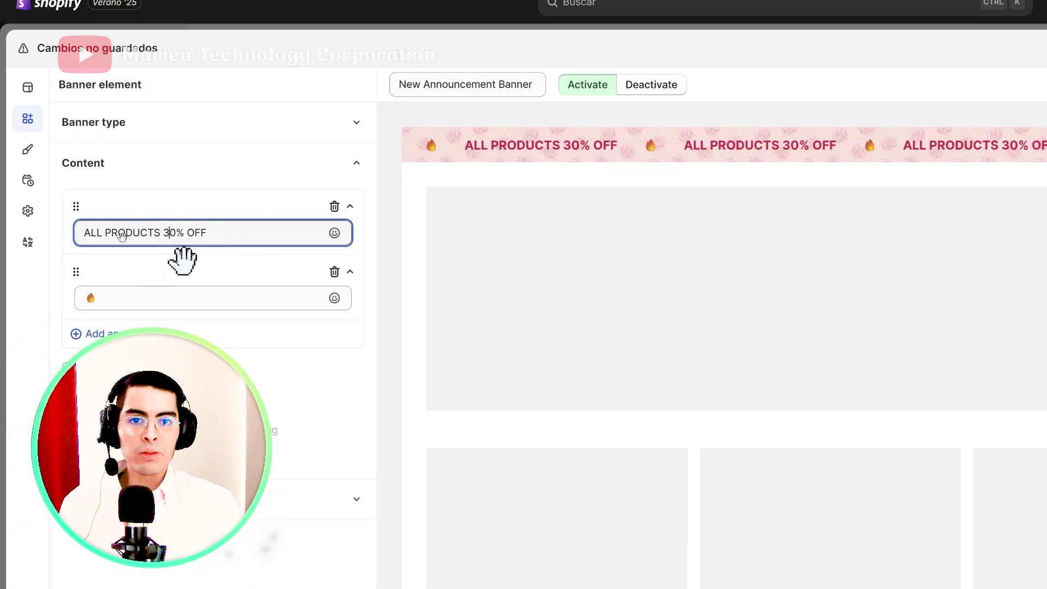
Add a party popper emoji after the fire emoji in the second announcement.
left_click(201, 271)
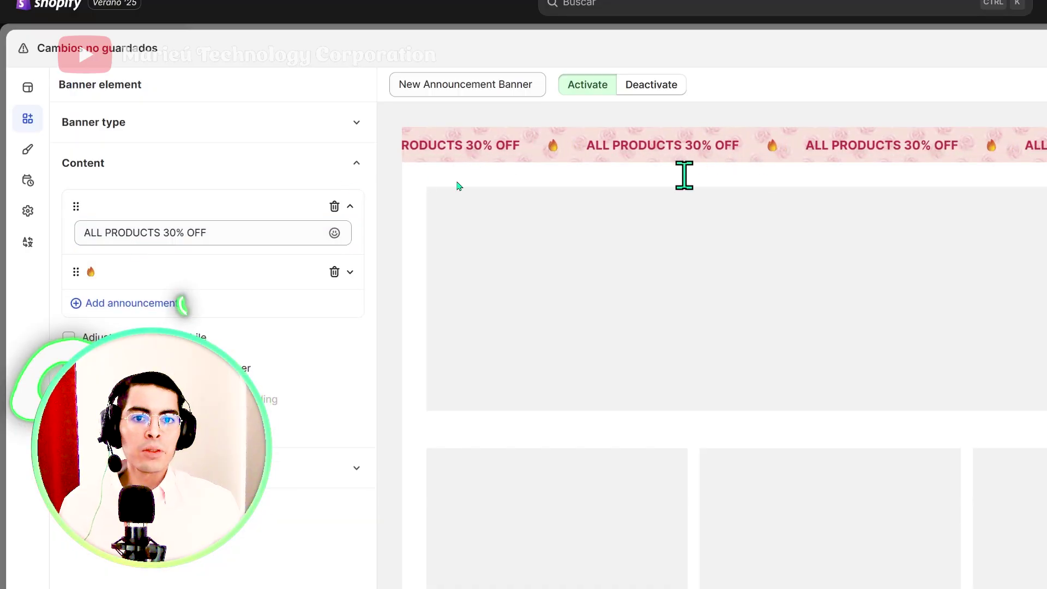
left_click(180, 276)
left_click(151, 299)
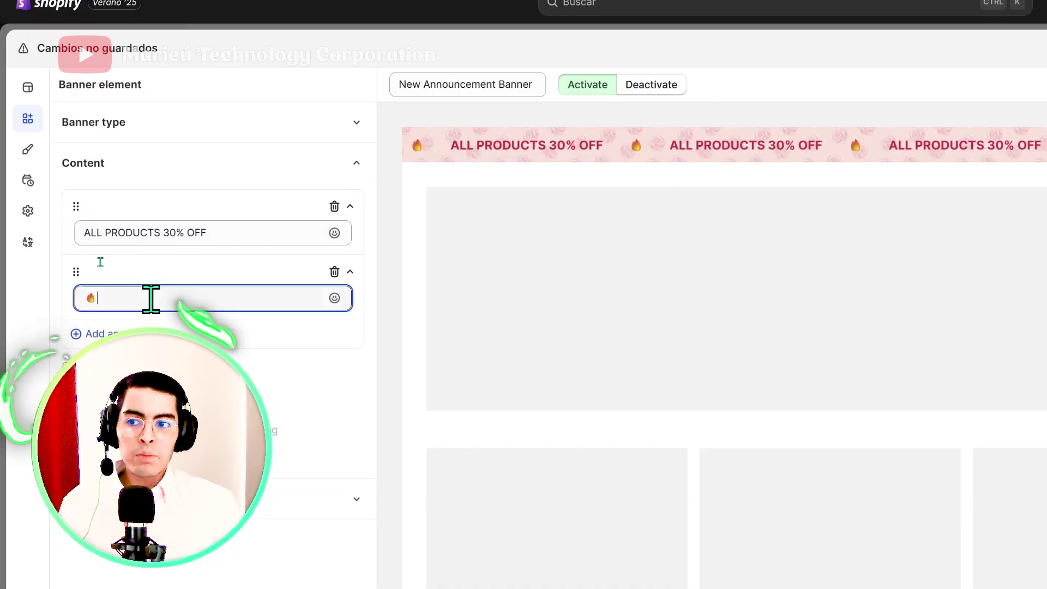
key("super+period")
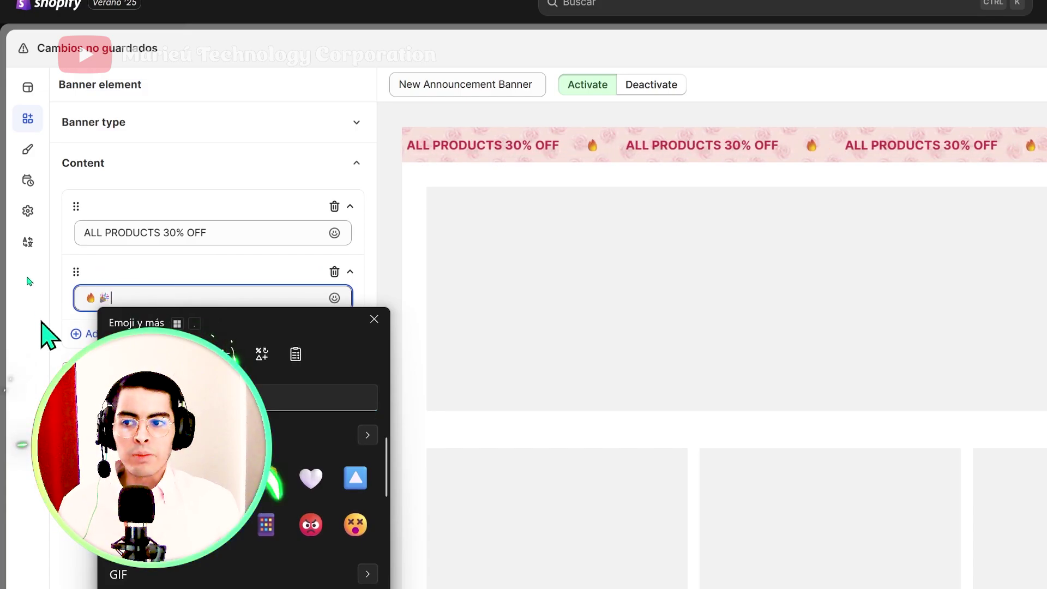
key("Escape")
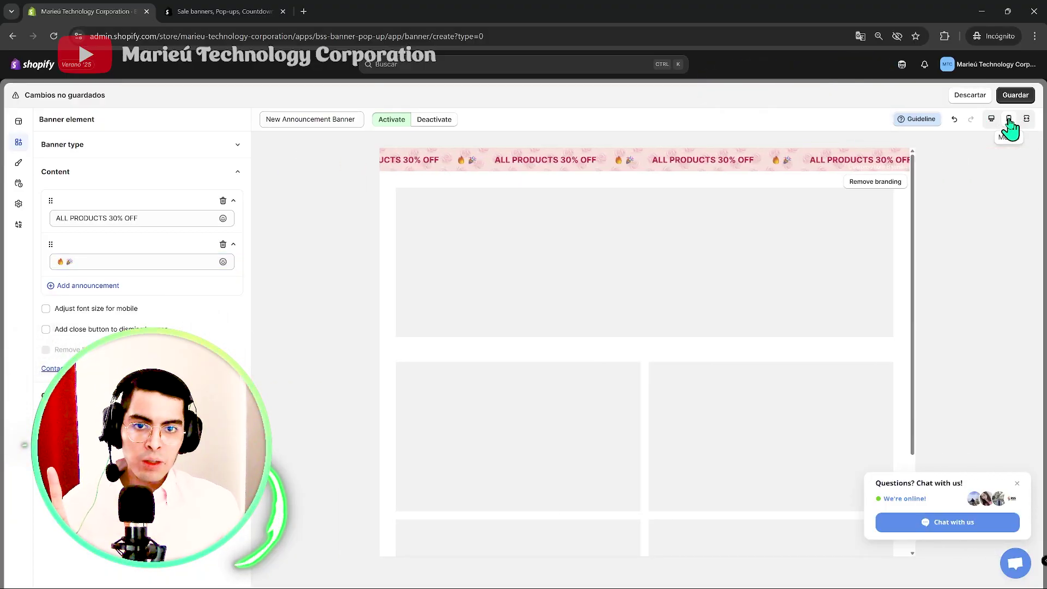
Try larger and smaller font sizes for mobile in the mobile preview, disable the adjustment and return to the desktop preview.
left_click(1009, 120)
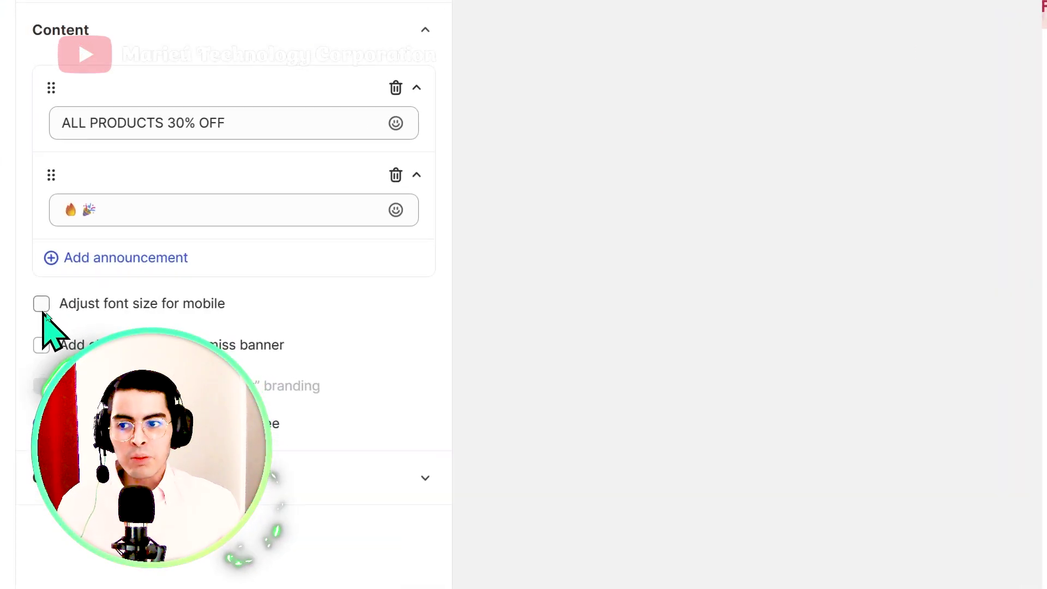
left_click(42, 306)
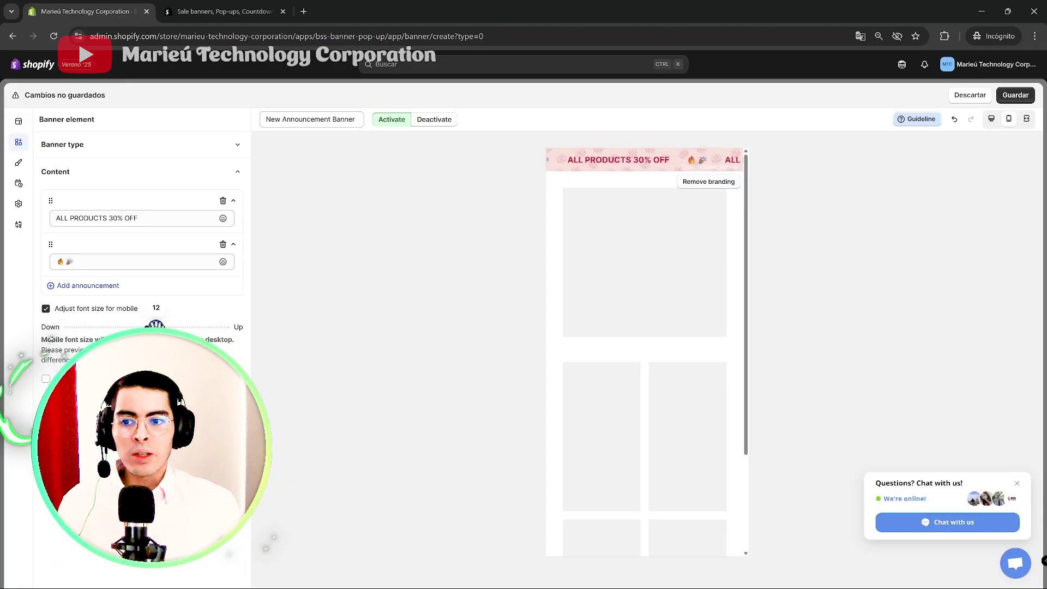
left_click_drag(161, 325, 171, 326)
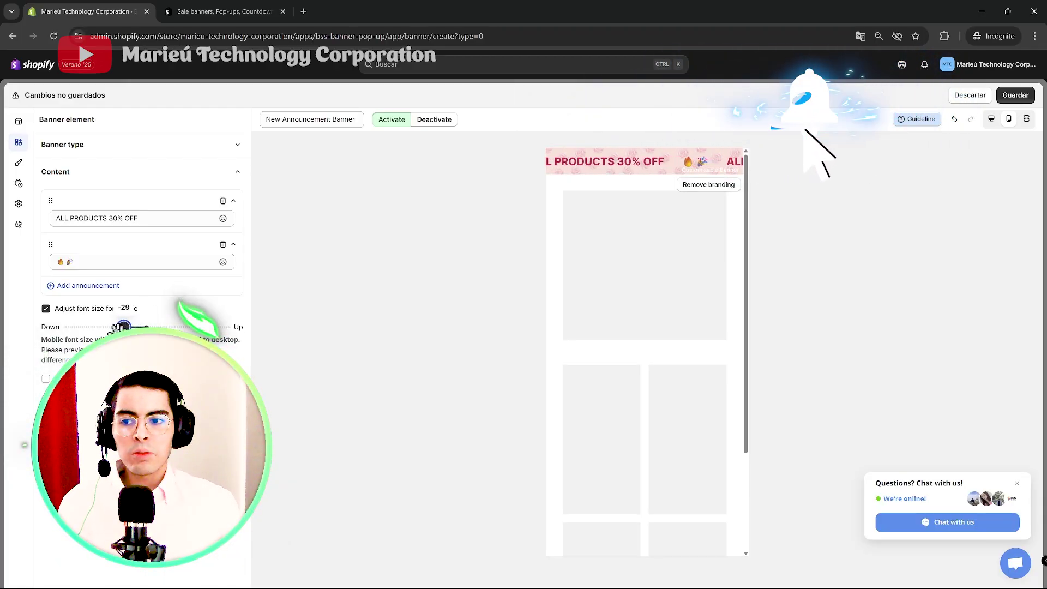
mouse_move(166, 327)
left_mouse_down()
mouse_move(109, 327)
mouse_move(150, 327)
left_mouse_up()
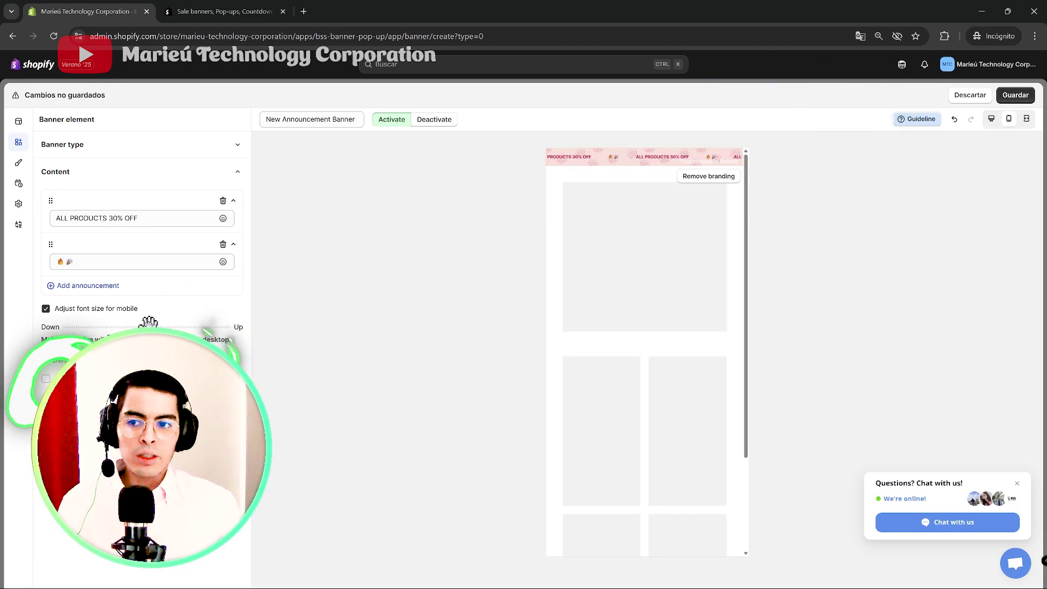
left_click(53, 307)
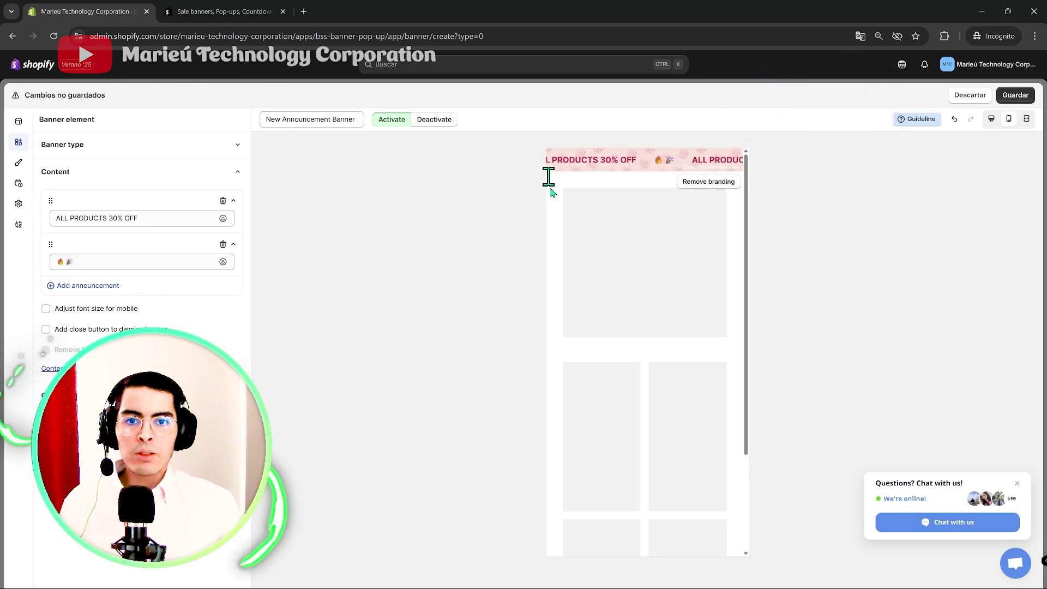
left_click(991, 118)
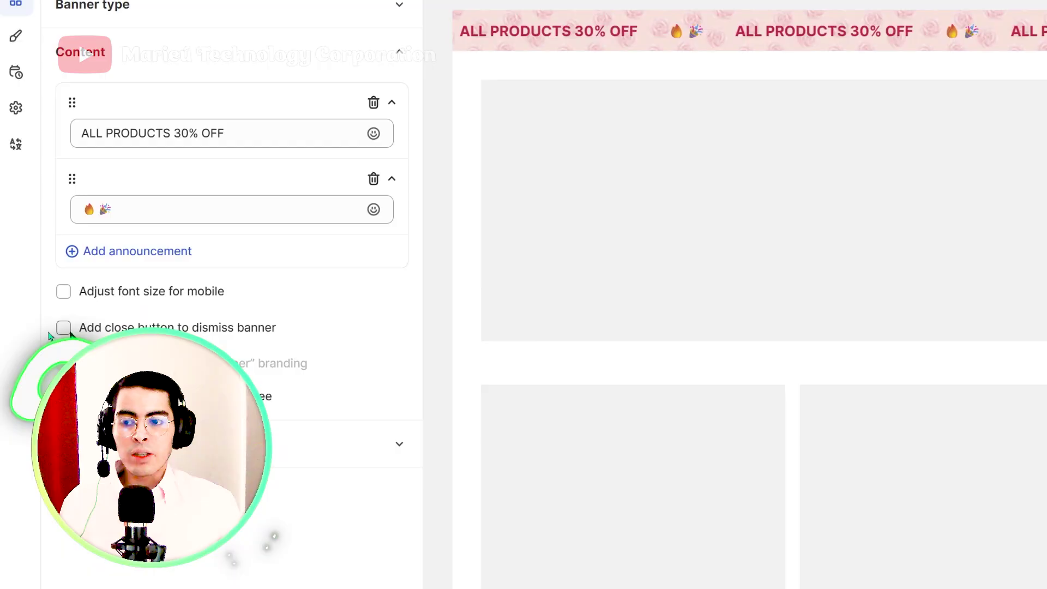
Try the close button for dismissing the banner, look at its color choice and turn the option off again.
left_click(63, 328)
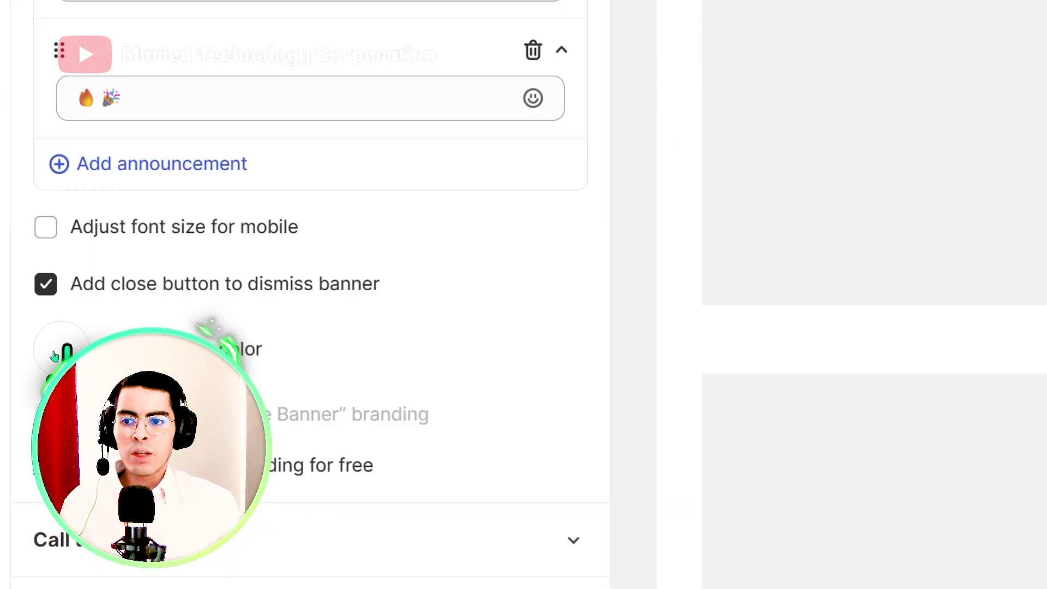
left_click(73, 369)
left_click(22, 450)
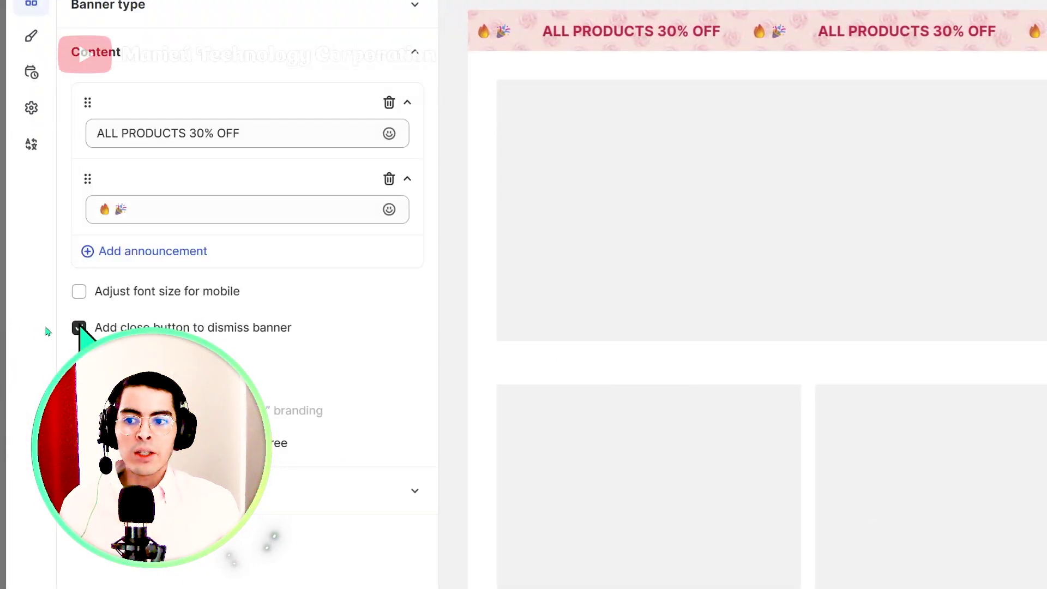
left_click(79, 327)
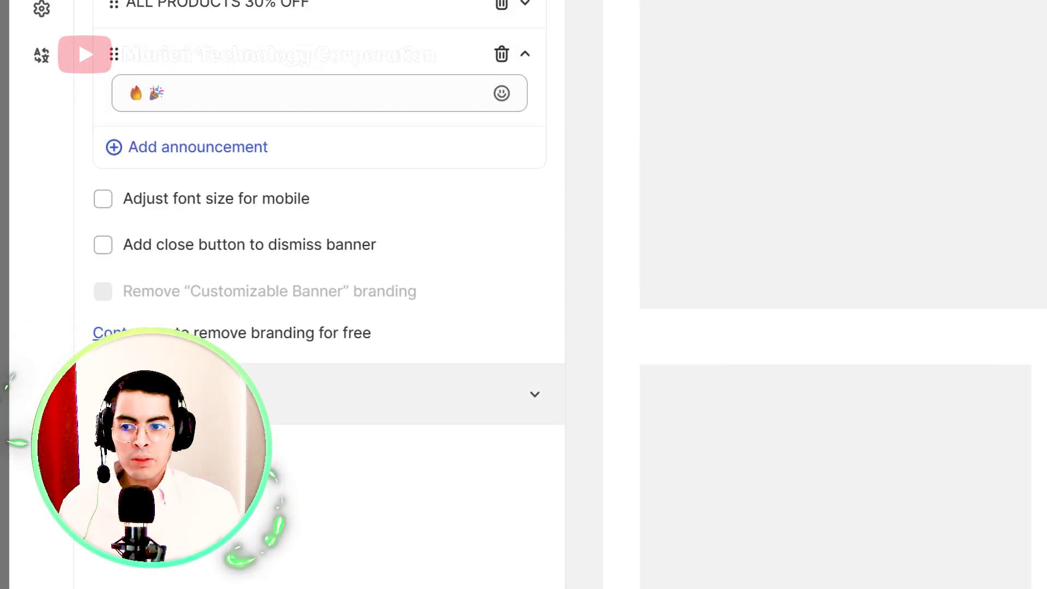
Set the call to action to Entire banner clickable and link it to marieu.com.
left_click(163, 394)
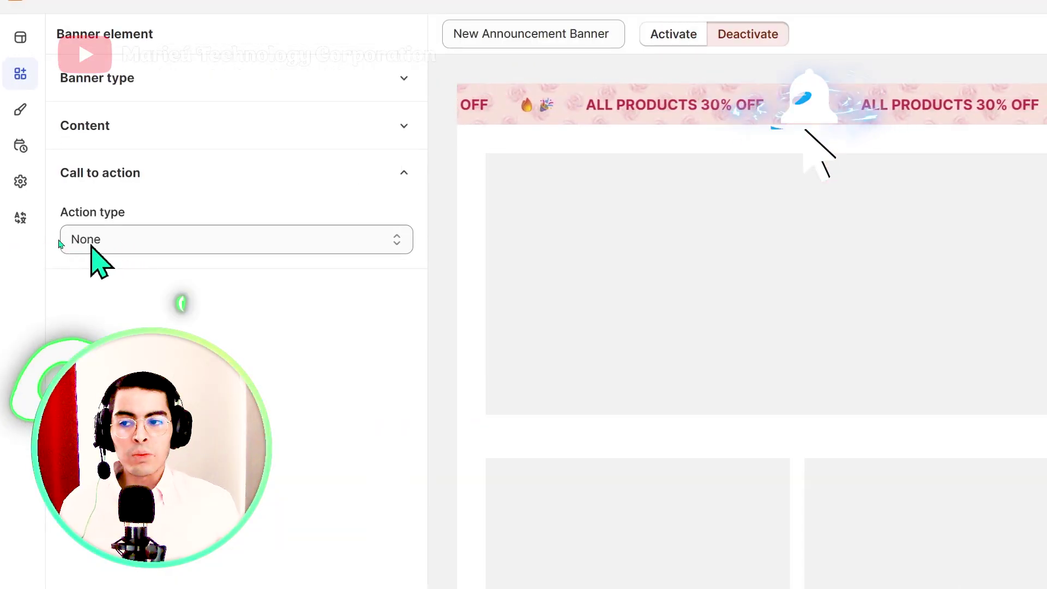
left_click(65, 240)
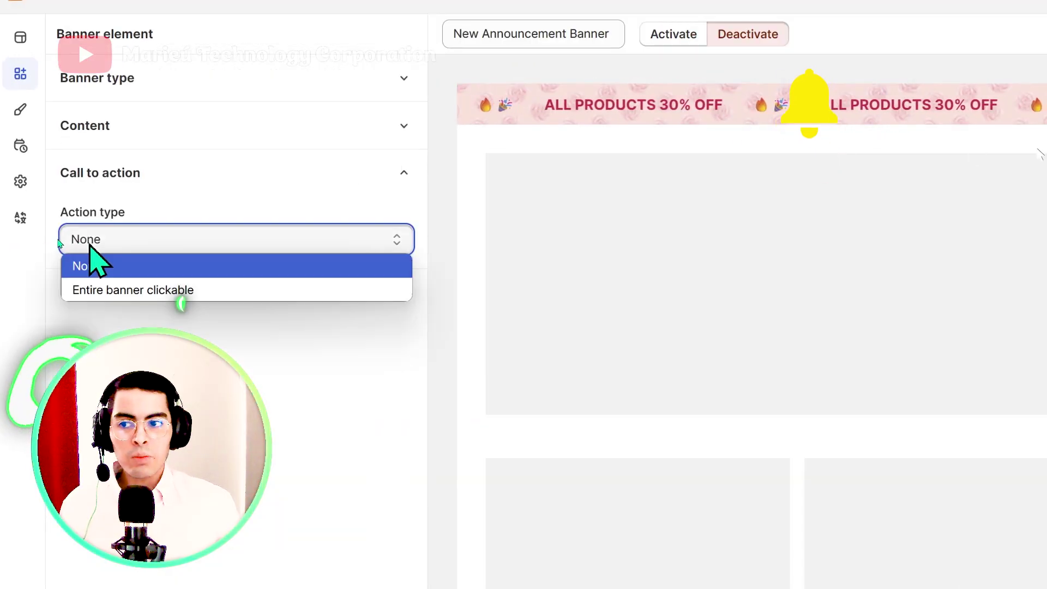
left_click(102, 294)
left_click(131, 299)
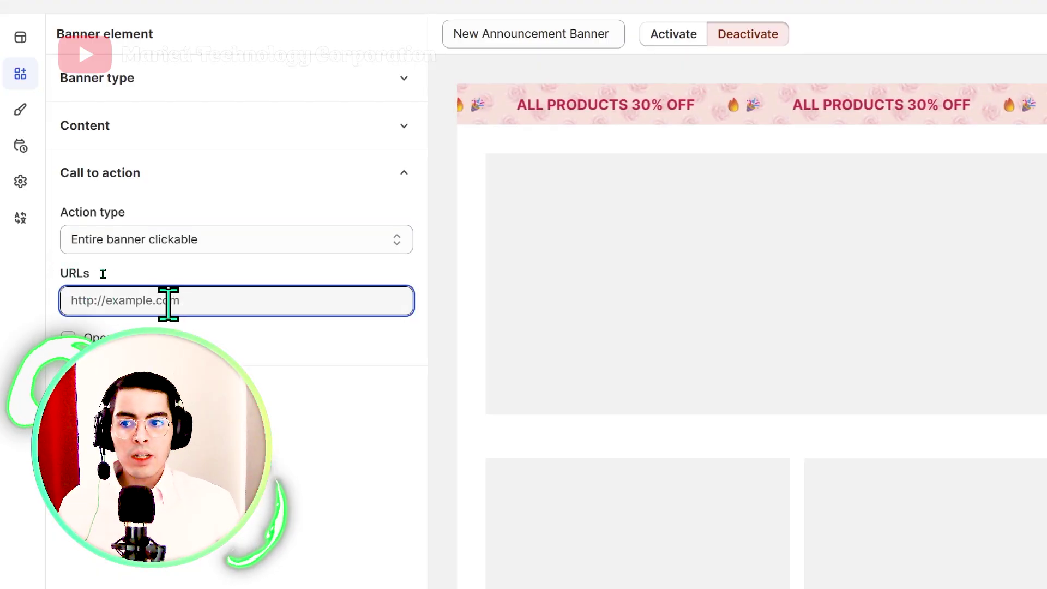
type("marieu.com")
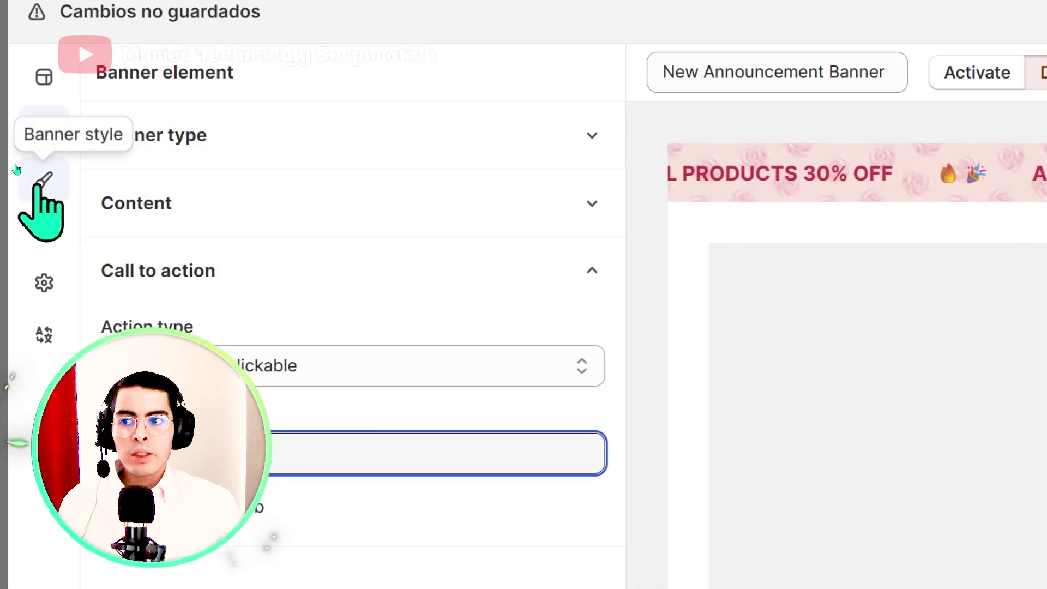
Set the banner style to a sticky banner at the top of the page, shown on all devices.
left_click(42, 182)
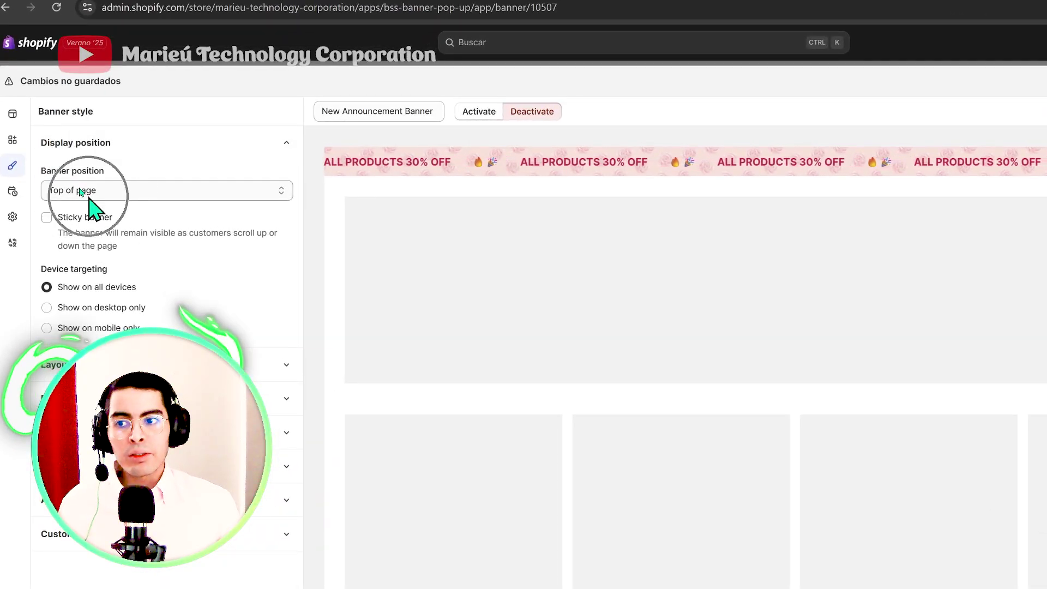
left_click(81, 190)
left_click(87, 226)
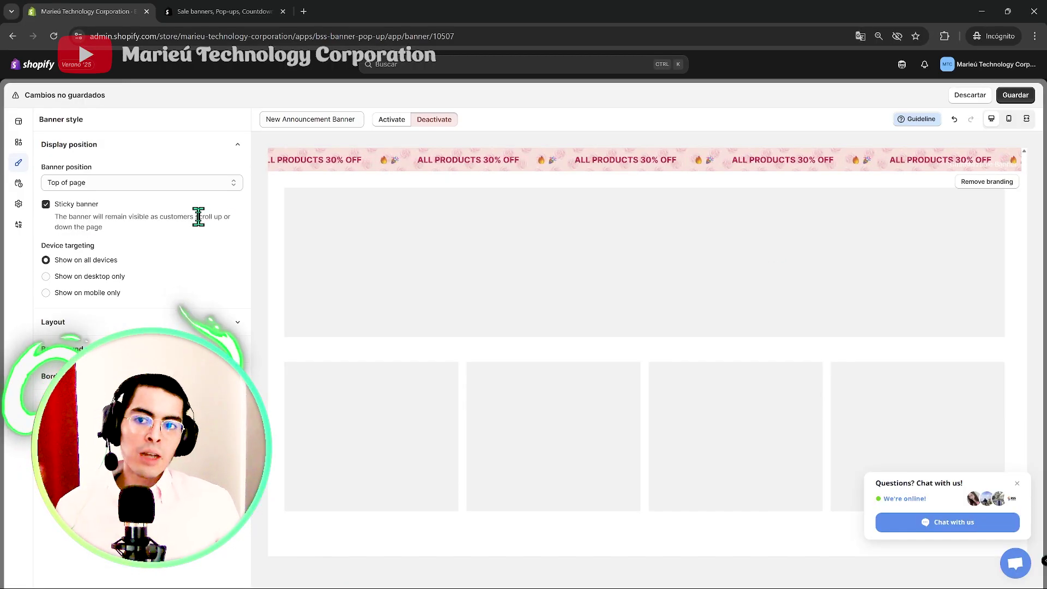
triple_click(198, 218)
left_click(175, 216)
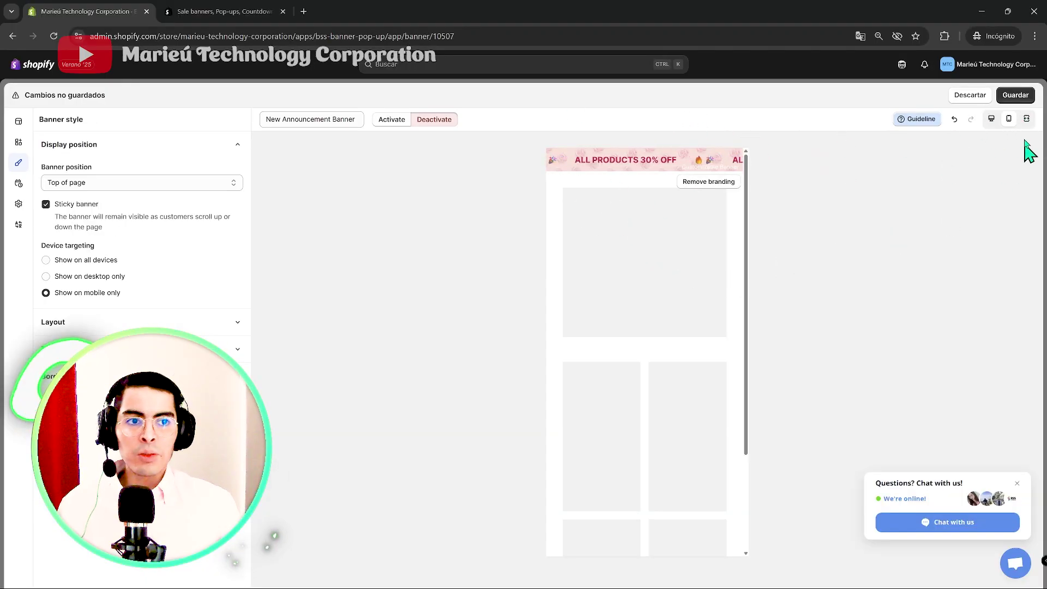
left_click(991, 120)
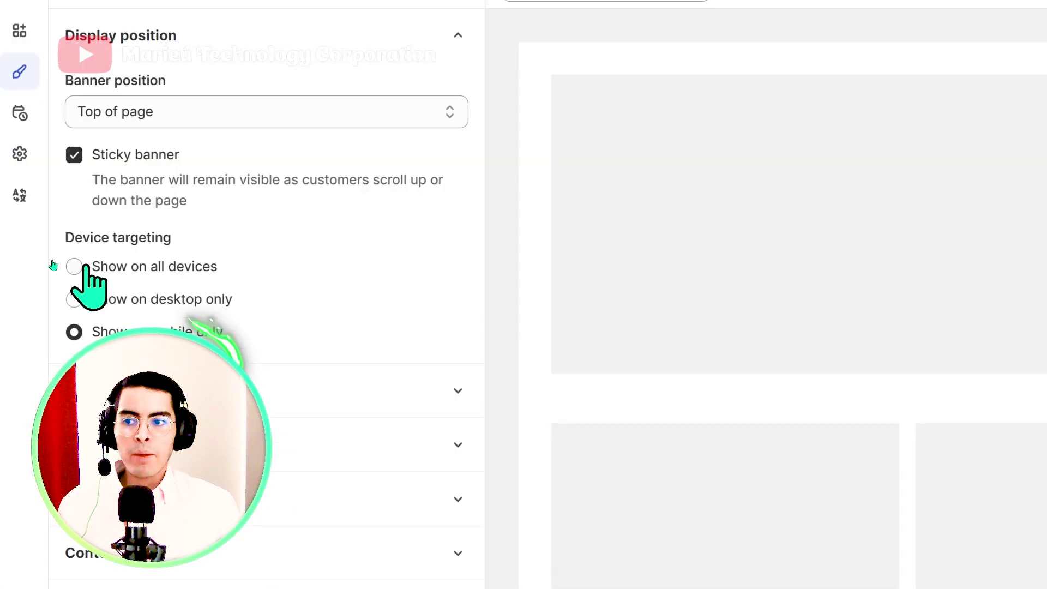
left_click(72, 263)
Try different gaps between the banner contents in the layout settings and set the gap to 10 px.
left_click(118, 401)
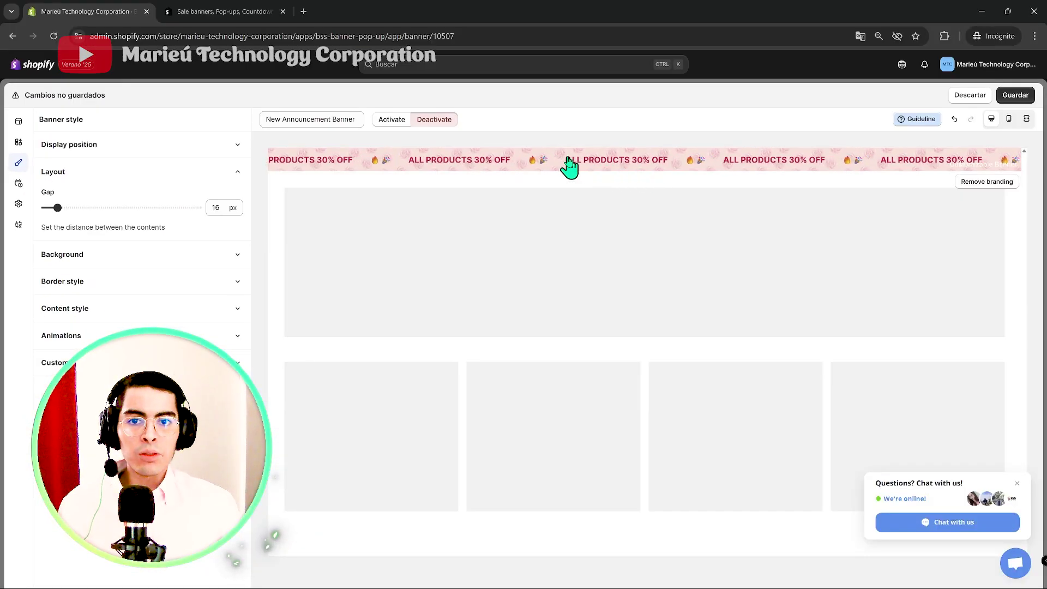
left_click_drag(58, 208, 49, 208)
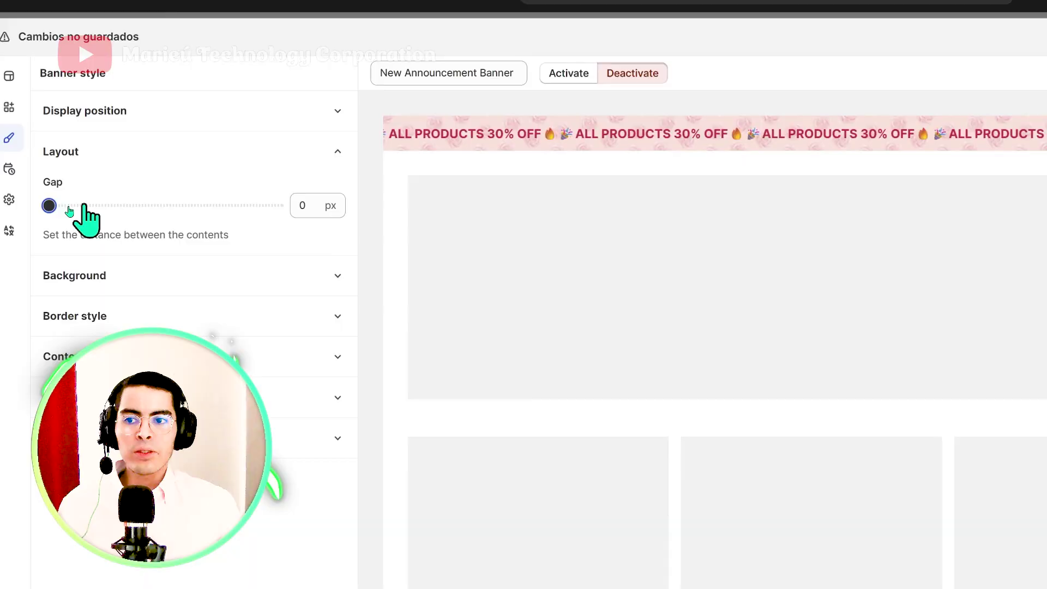
left_click_drag(70, 203, 71, 204)
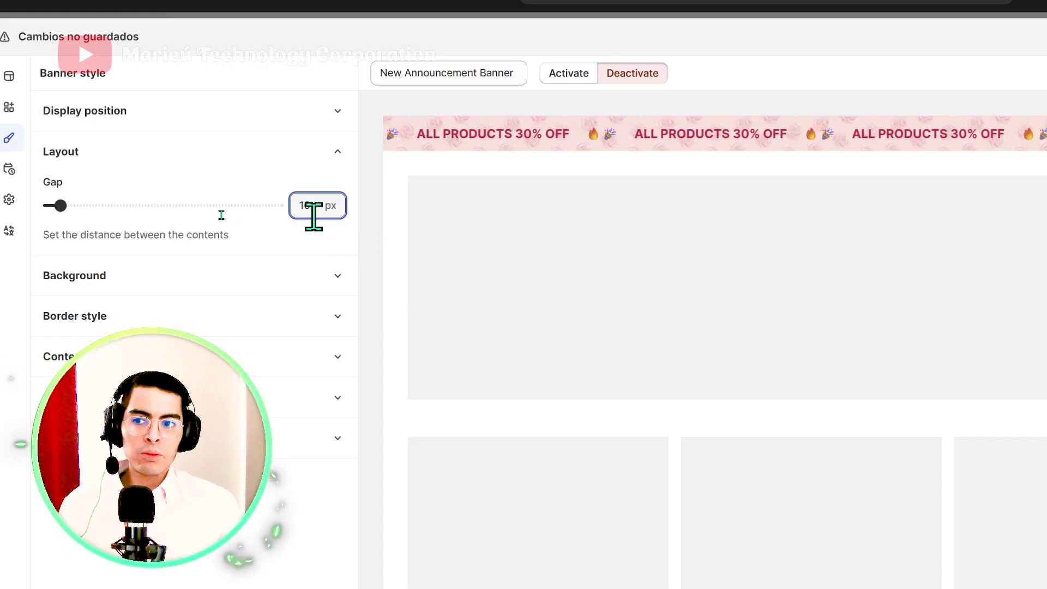
left_click(44, 228)
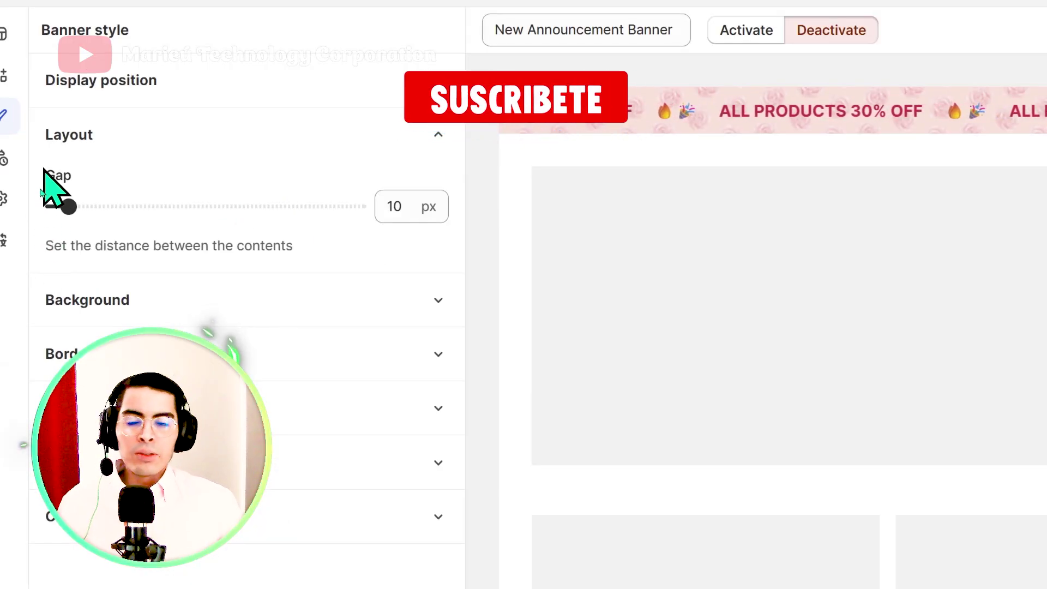
Try the solid fill and gradient fill for the banner background and return to the image fill.
left_click(105, 314)
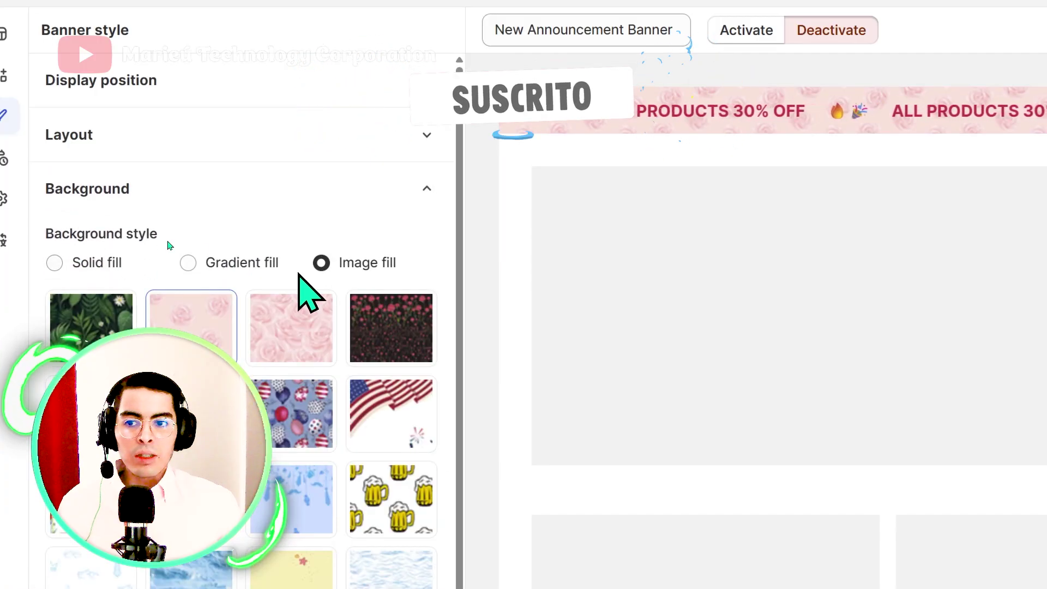
scroll(382, 393, "down", 4)
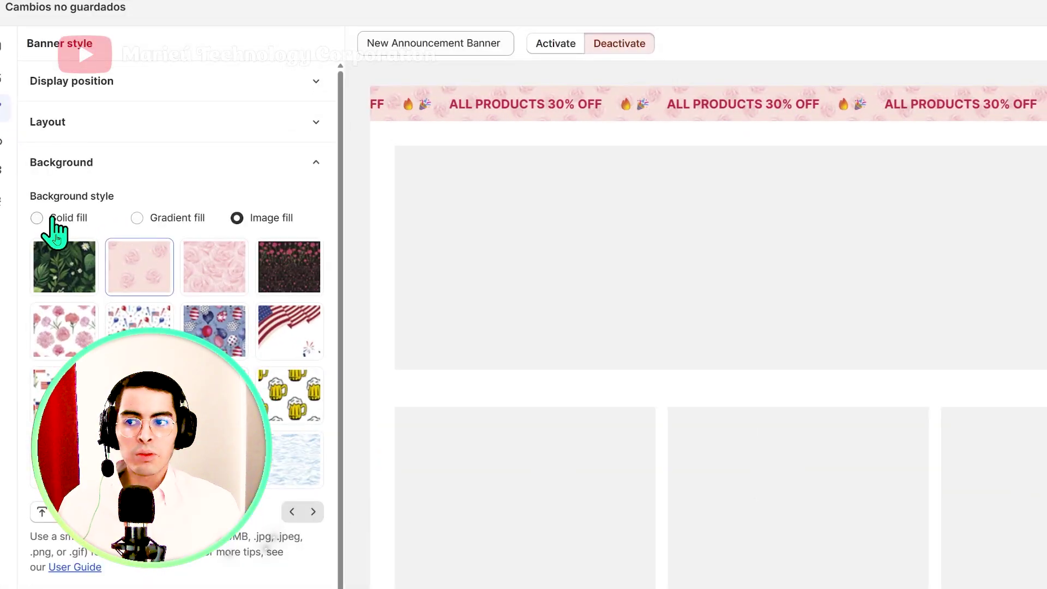
left_click(37, 218)
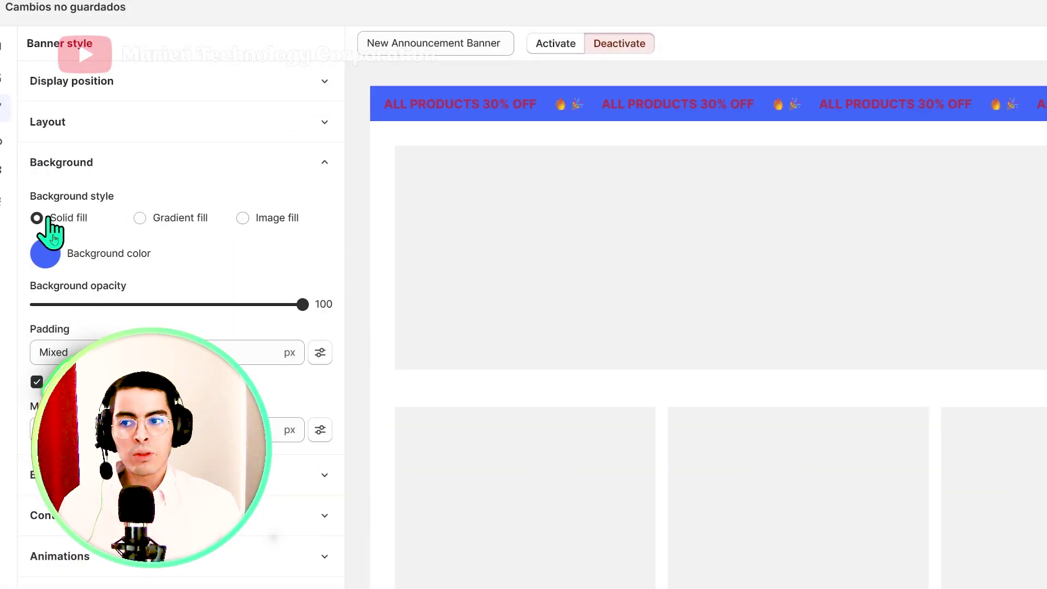
left_click(141, 218)
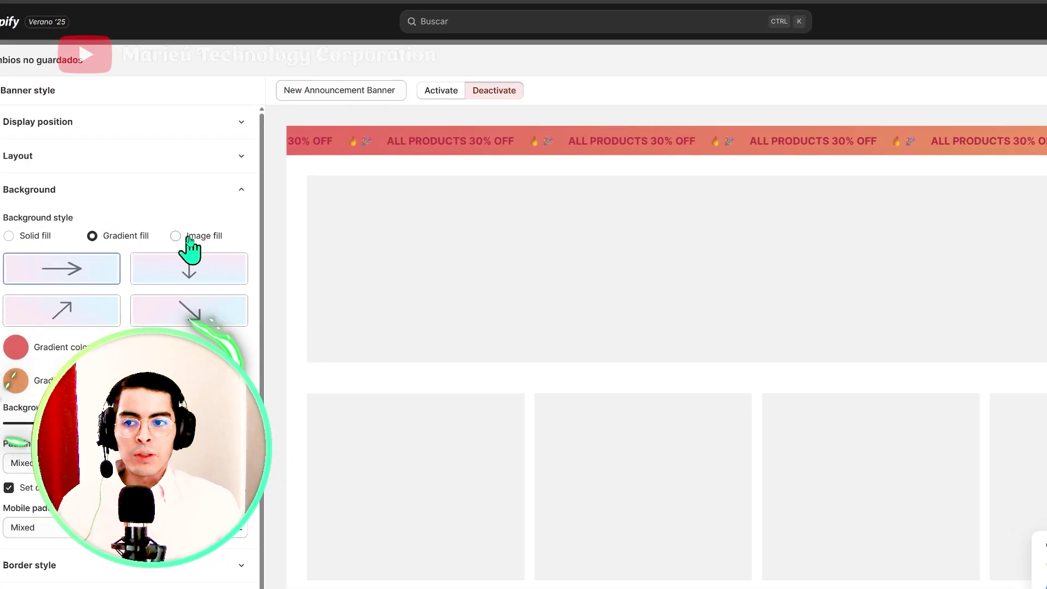
left_click(237, 218)
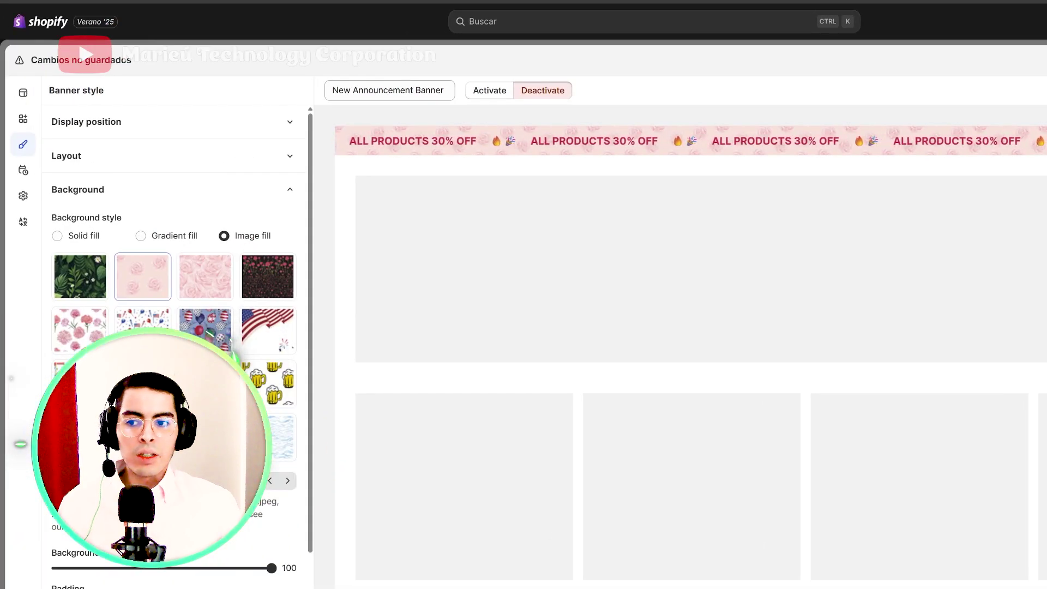
Try several background images, set the background opacity to 27 and choose the pink carnation pattern on white.
left_click(31, 382)
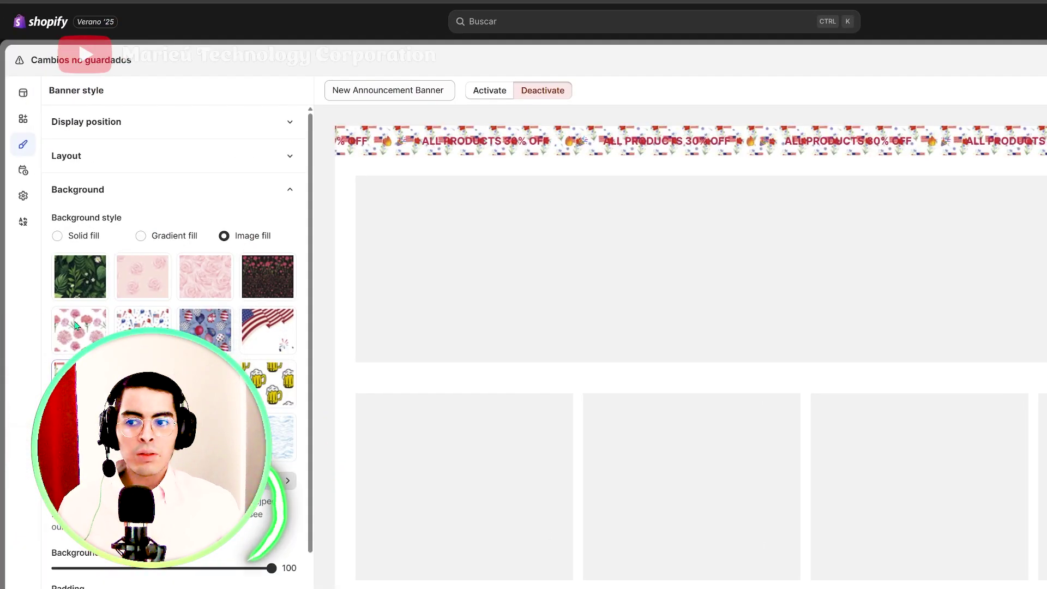
left_click(79, 322)
left_click(142, 321)
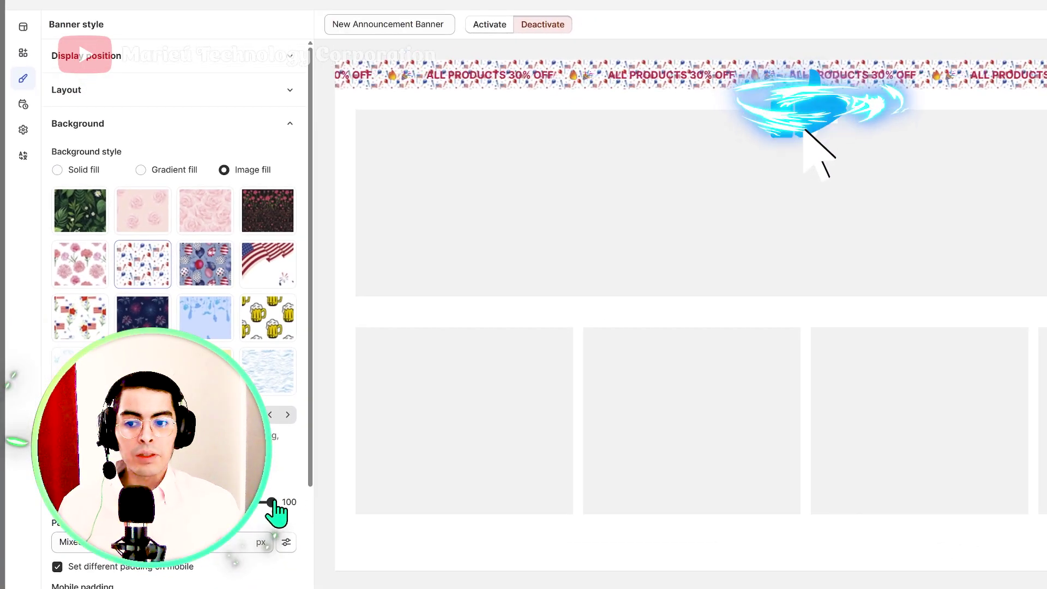
left_click_drag(272, 502, 112, 507)
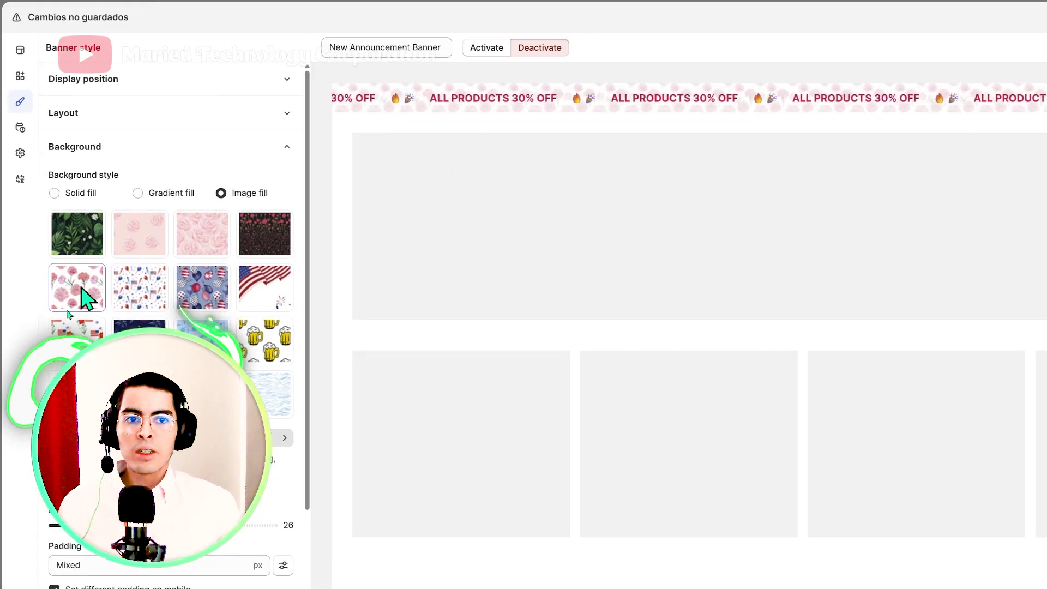
left_click(80, 267)
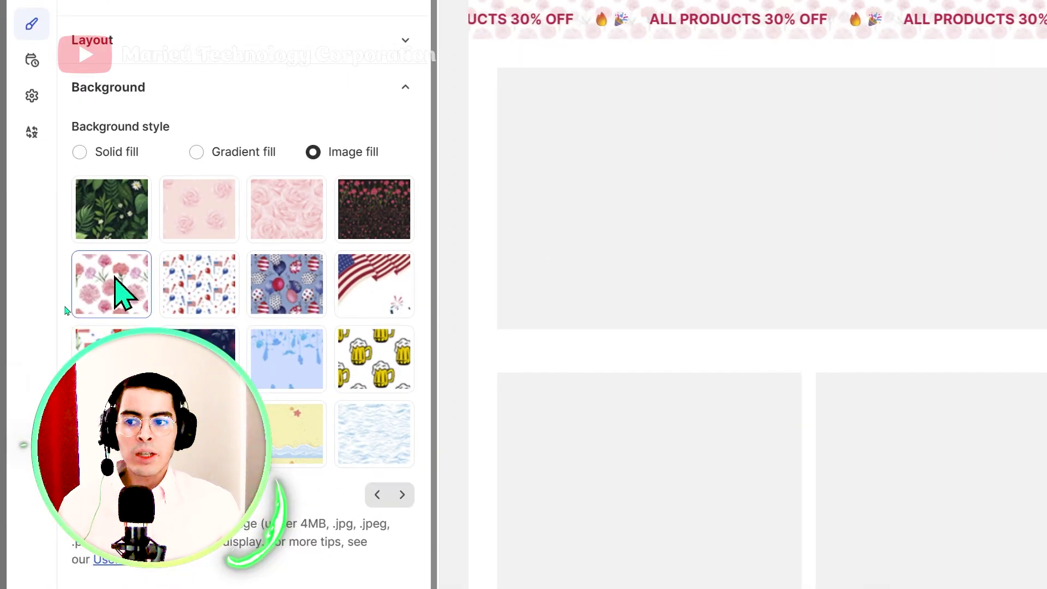
scroll(104, 292, "down", 3)
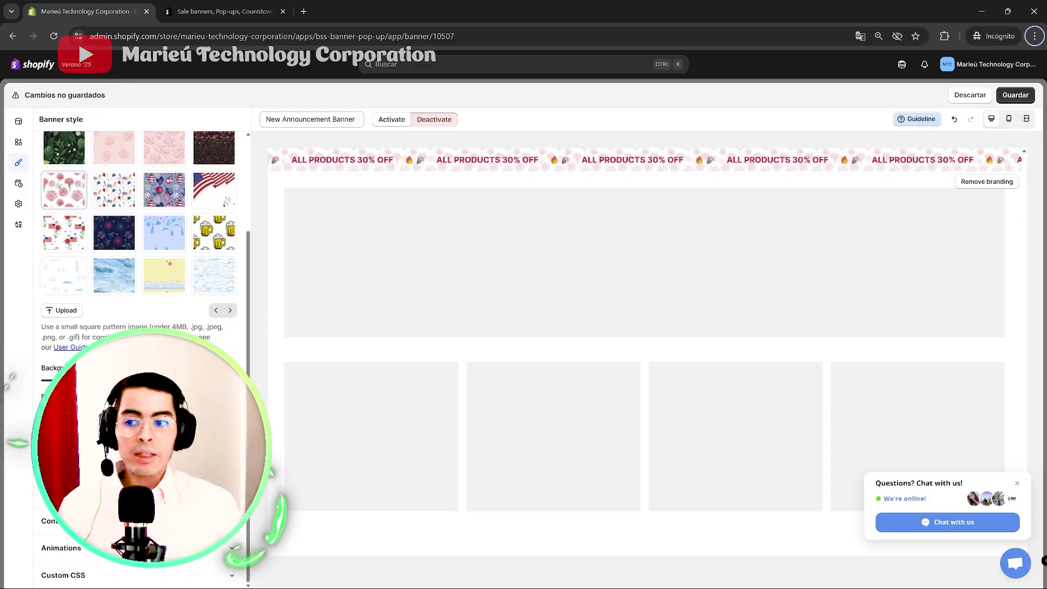
scroll(137, 245, "up", 3)
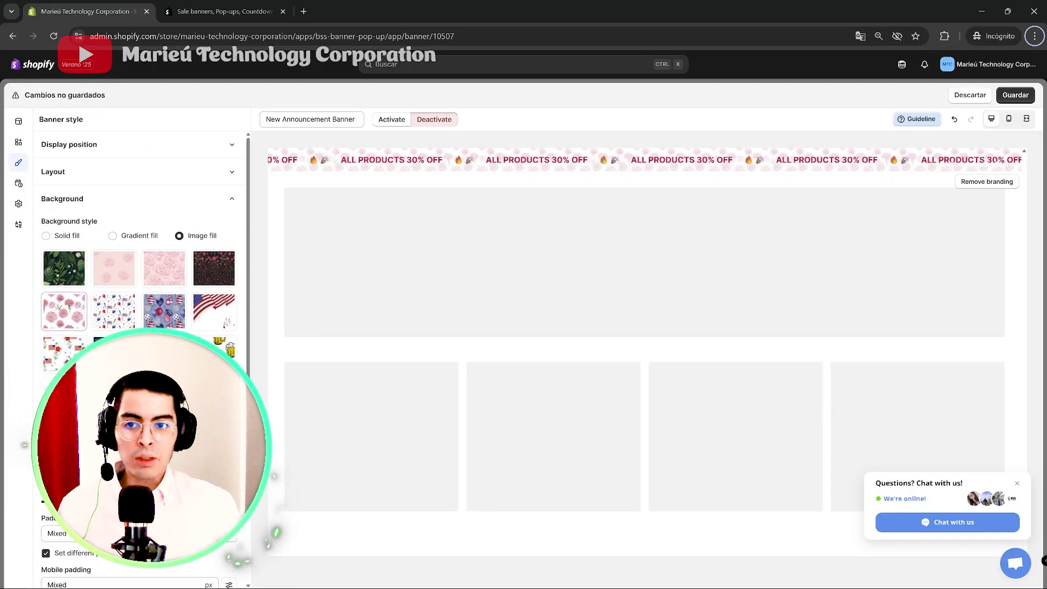
scroll(137, 245, "down", 3)
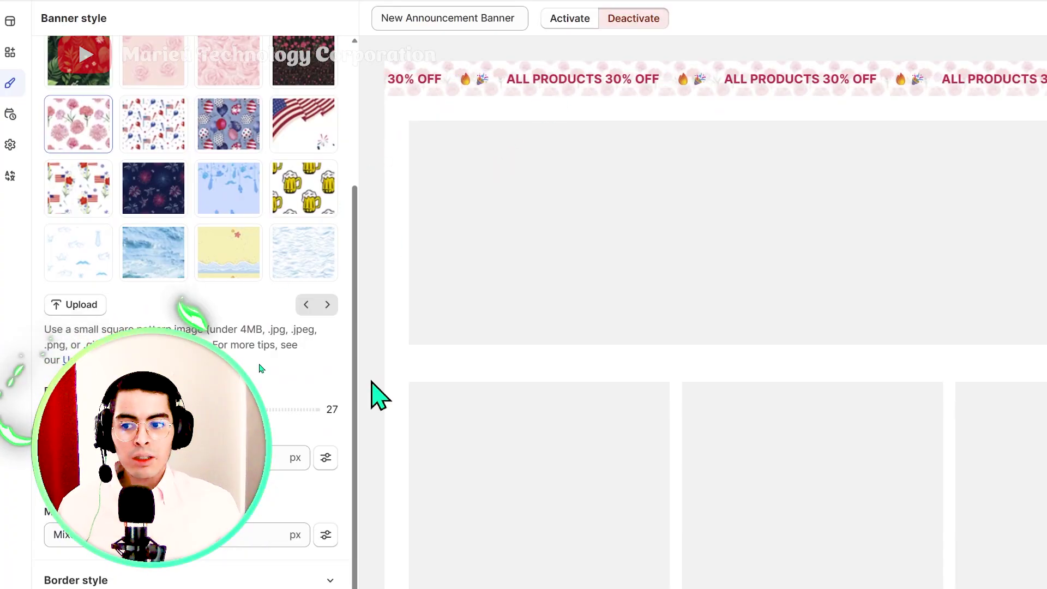
Look at the per-side padding of the banner for desktop and mobile, and preview the banner on mobile and back on desktop.
left_click(324, 461)
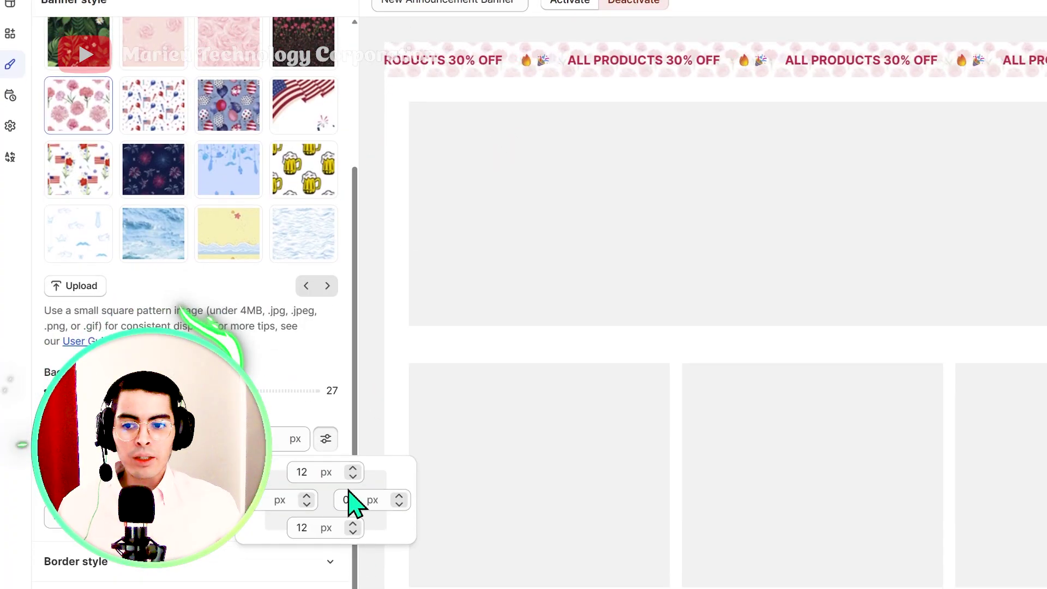
left_click(306, 472)
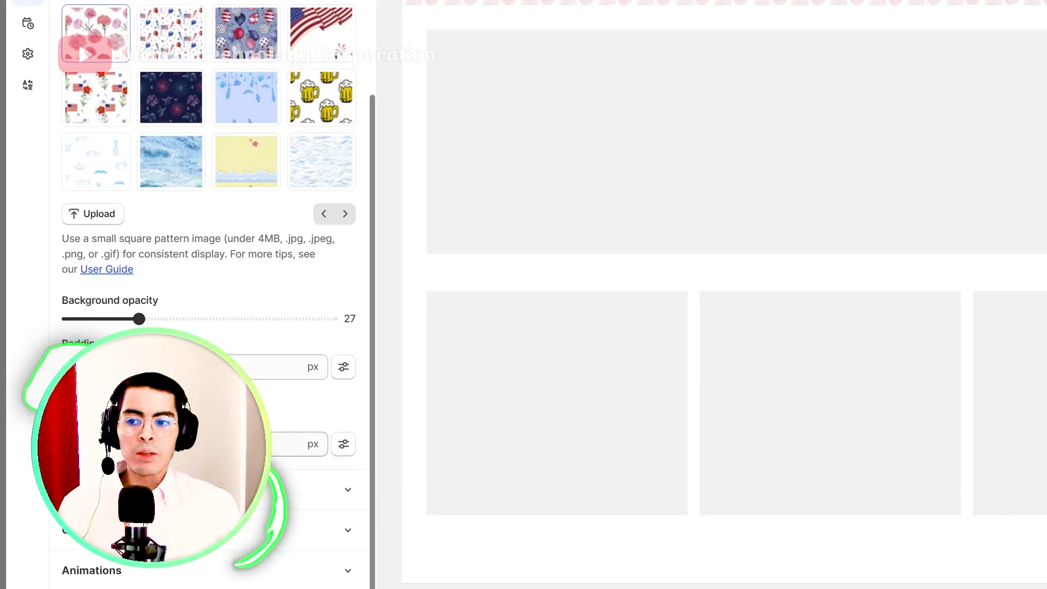
left_click(344, 445)
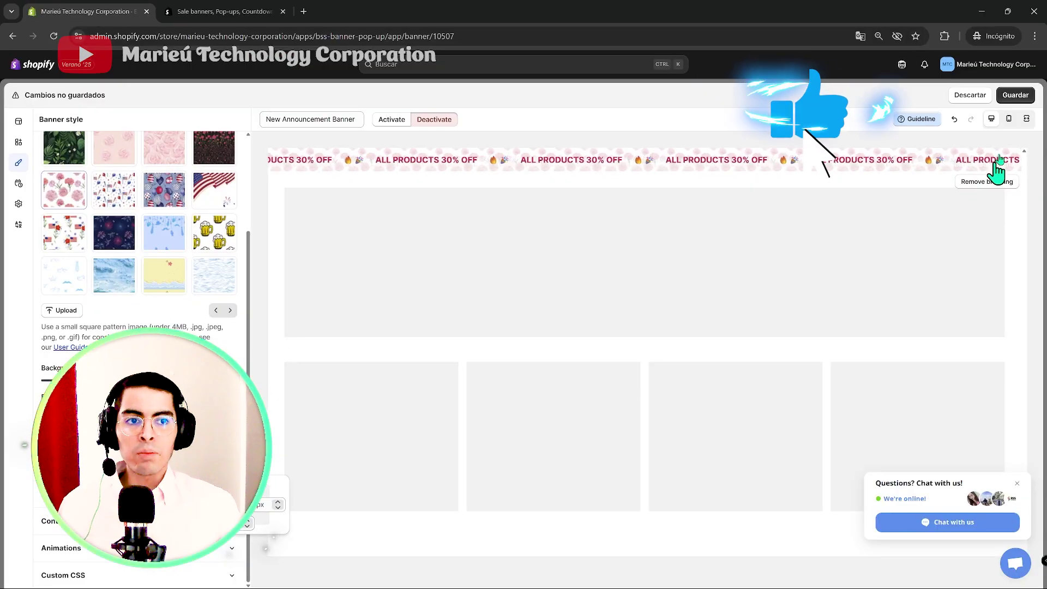
left_click(1009, 120)
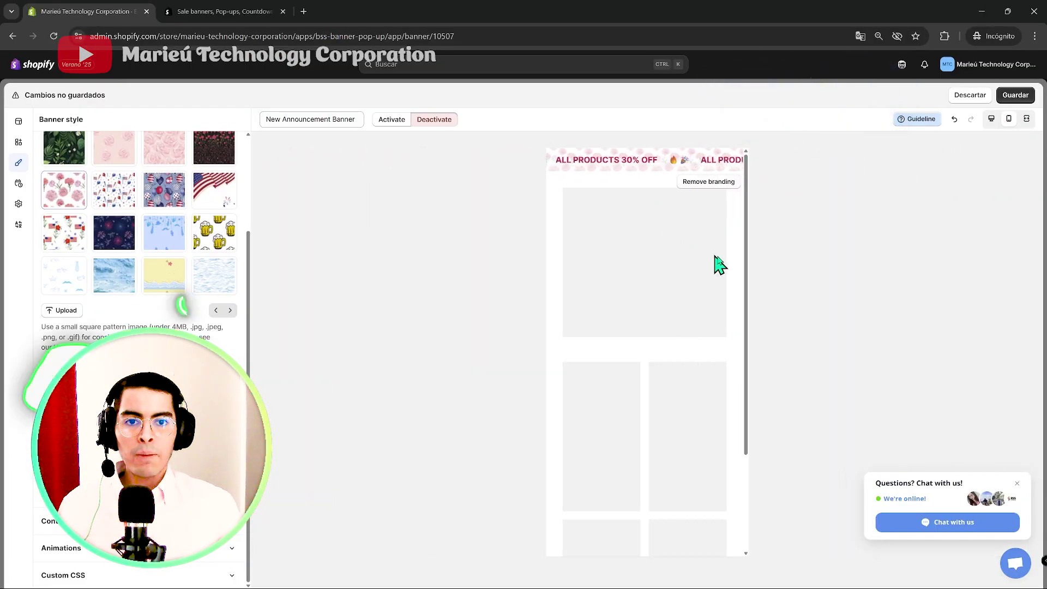
left_click(990, 119)
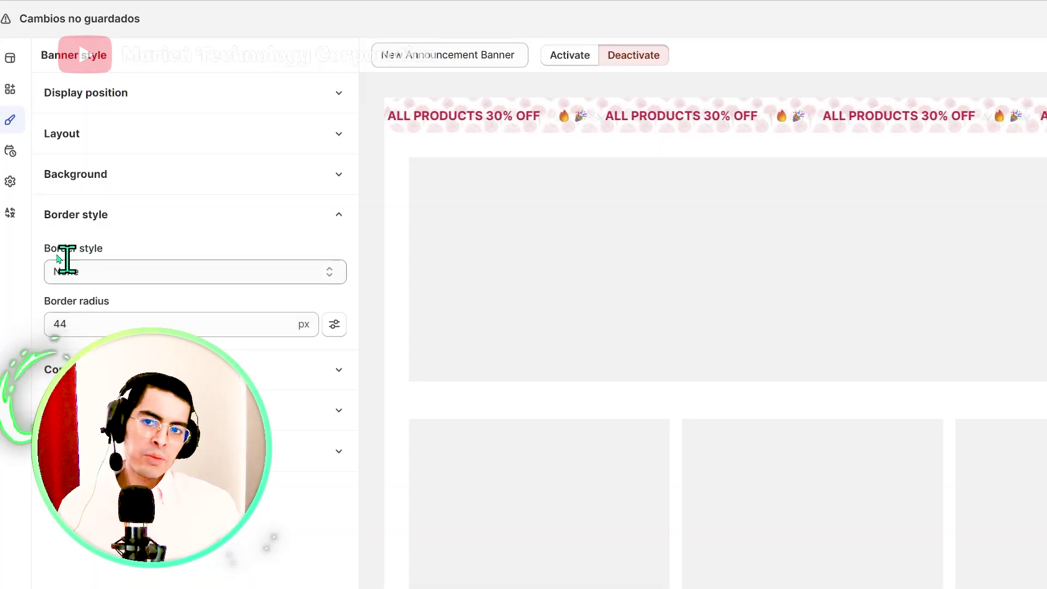
Try a solid border, set the border radius to 30 px and return the border style to None.
left_click(80, 273)
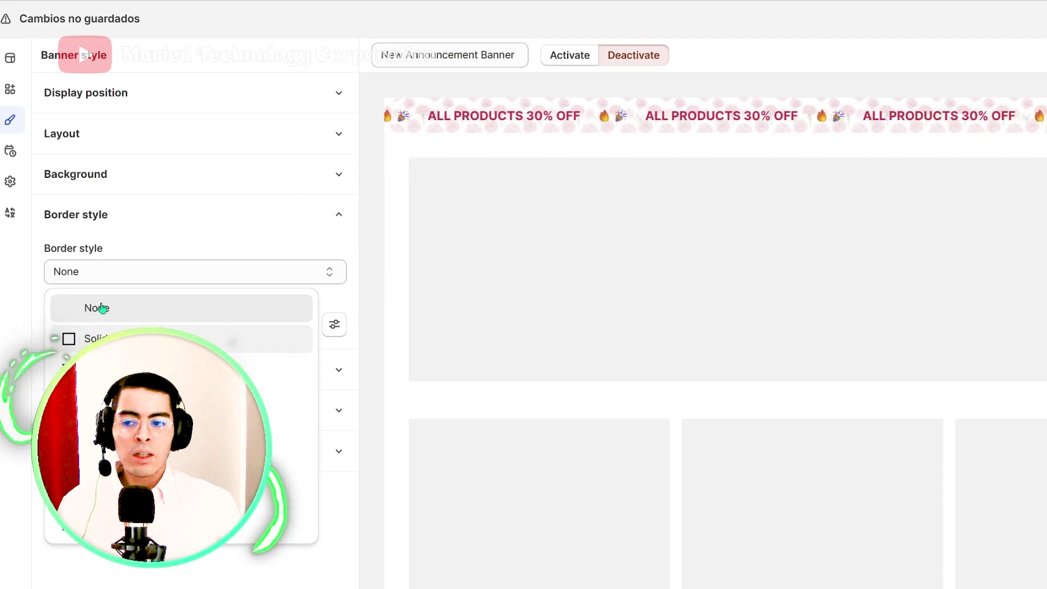
left_click(88, 338)
double_click(63, 322)
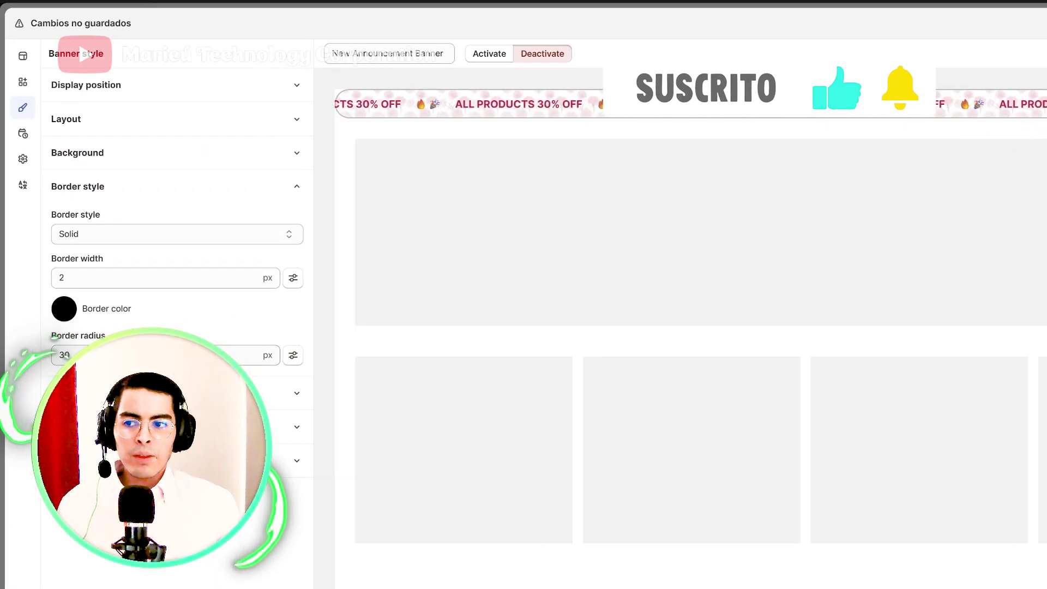
left_click(87, 233)
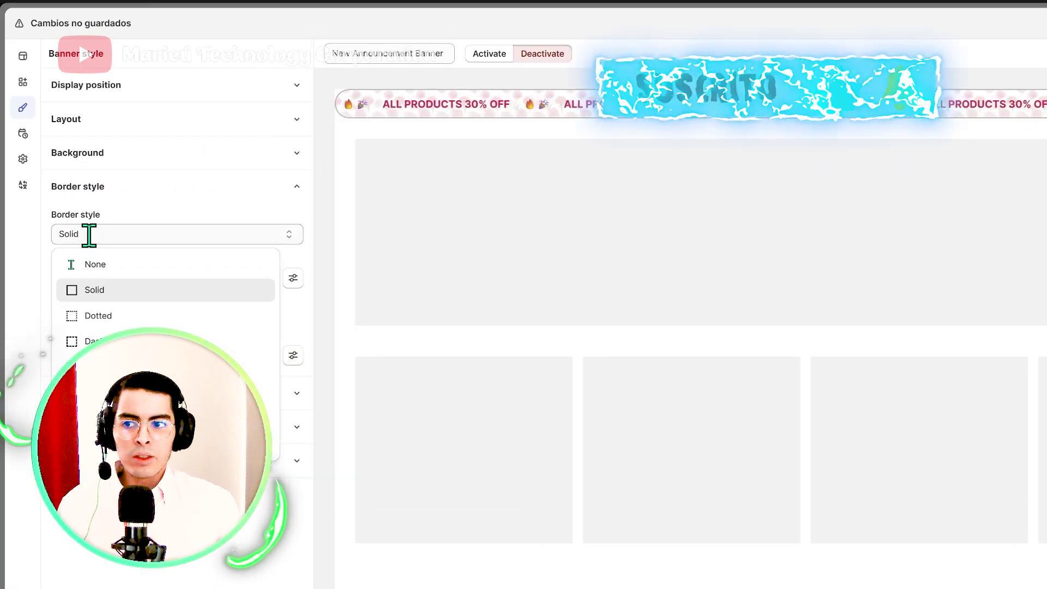
left_click(103, 269)
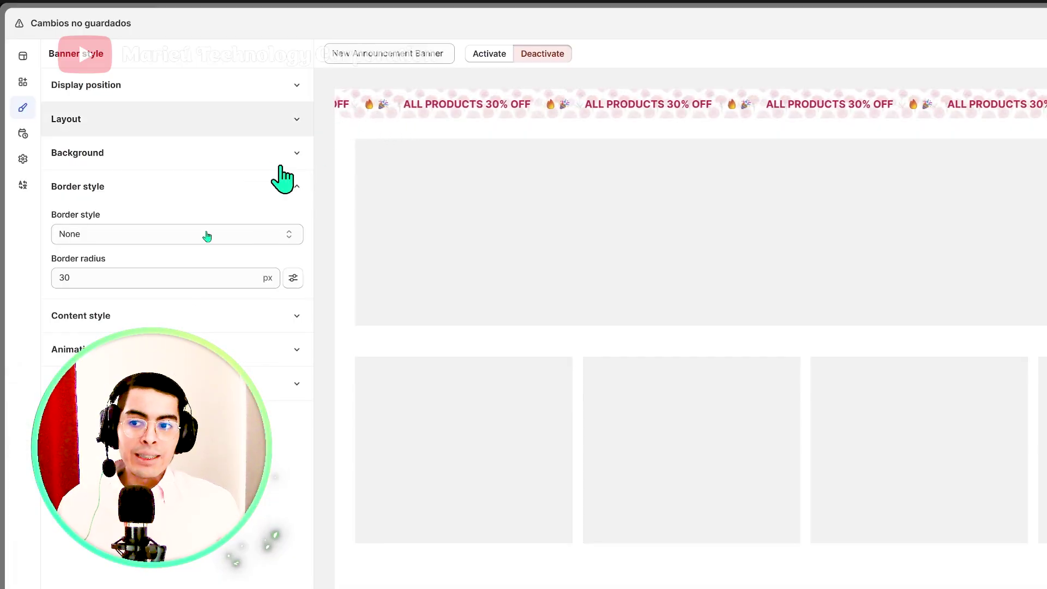
Keep the Bold font style, set the banner font to the serif listed right after Acme, and set the animation speed to 10 %/s.
left_click(126, 315)
left_click(89, 264)
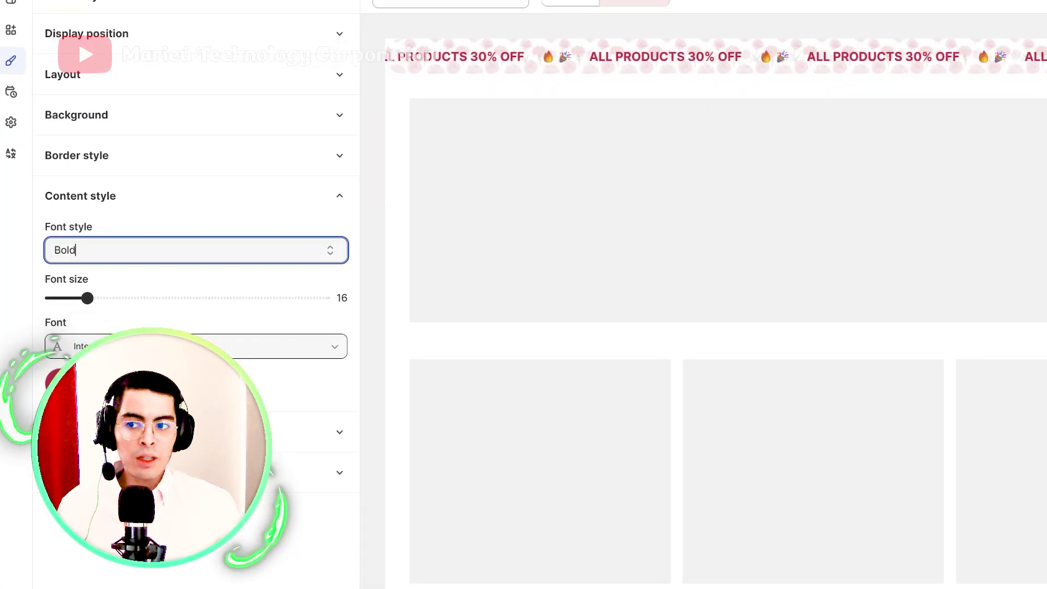
left_click(129, 347)
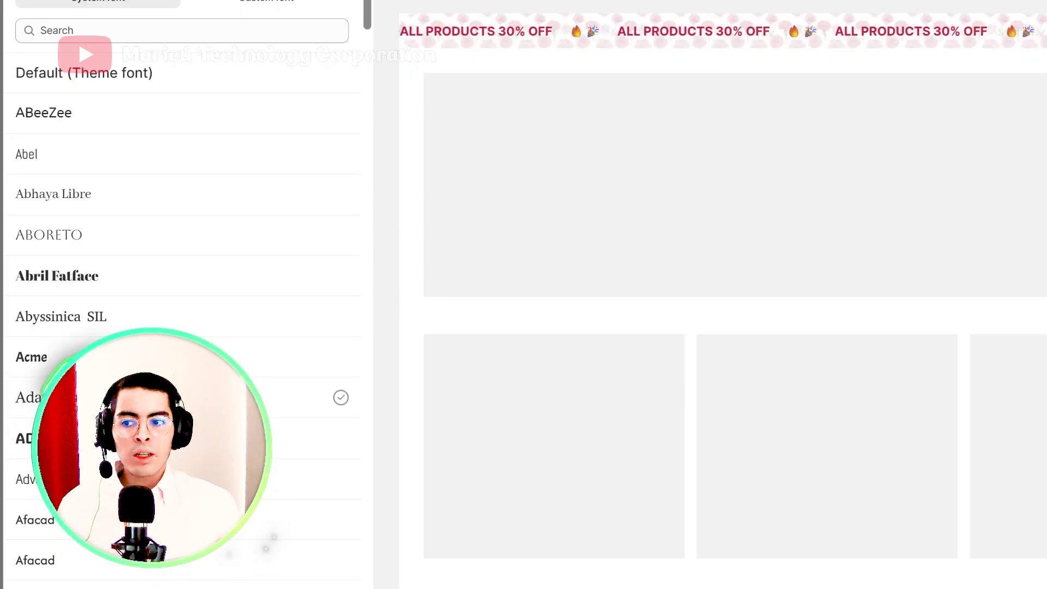
left_click(218, 398)
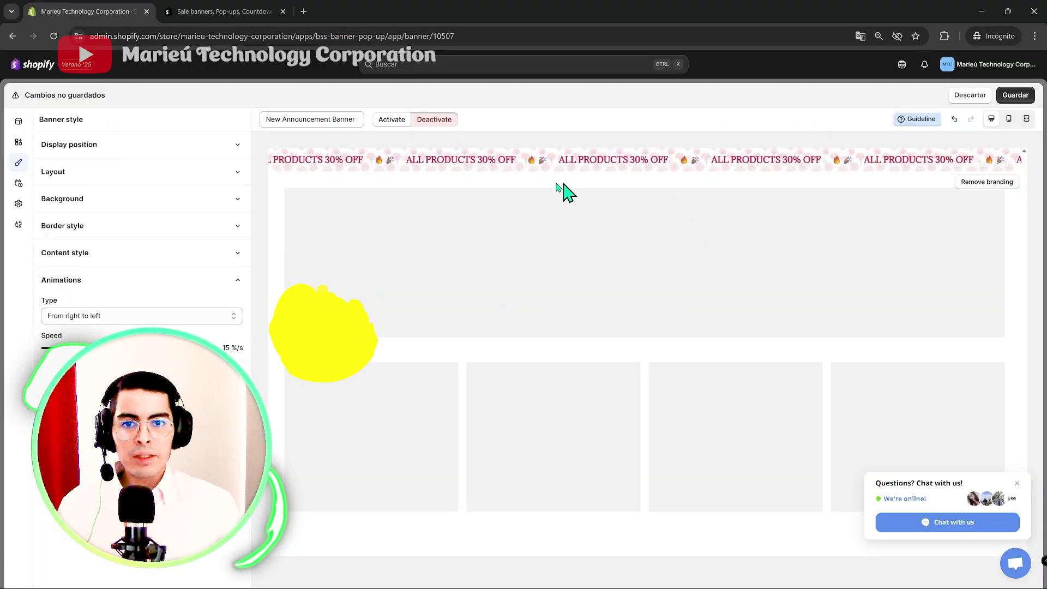
left_click_drag(69, 348, 58, 349)
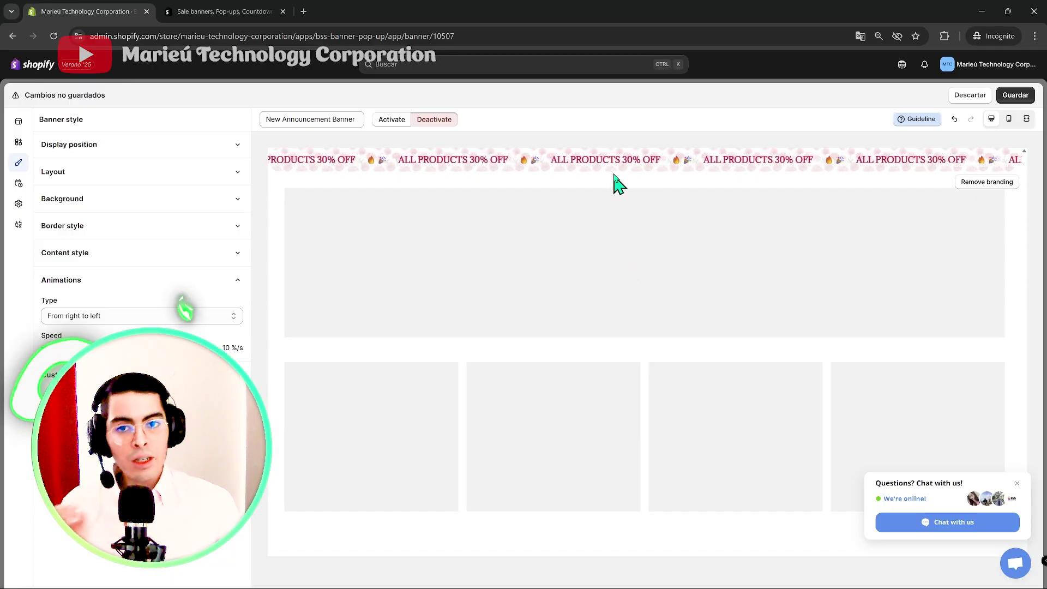
Add custom CSS that hides the app watermark: .bss-watermark { display: none !important; }.
left_click(60, 374)
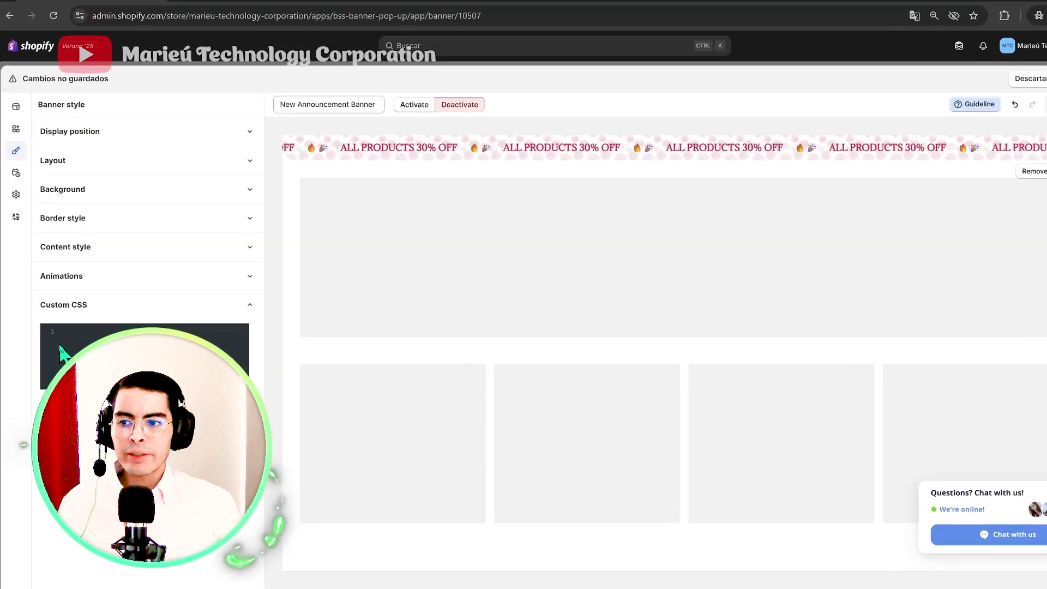
left_click(62, 352)
type(".bss-watermark {   display: none !important; }")
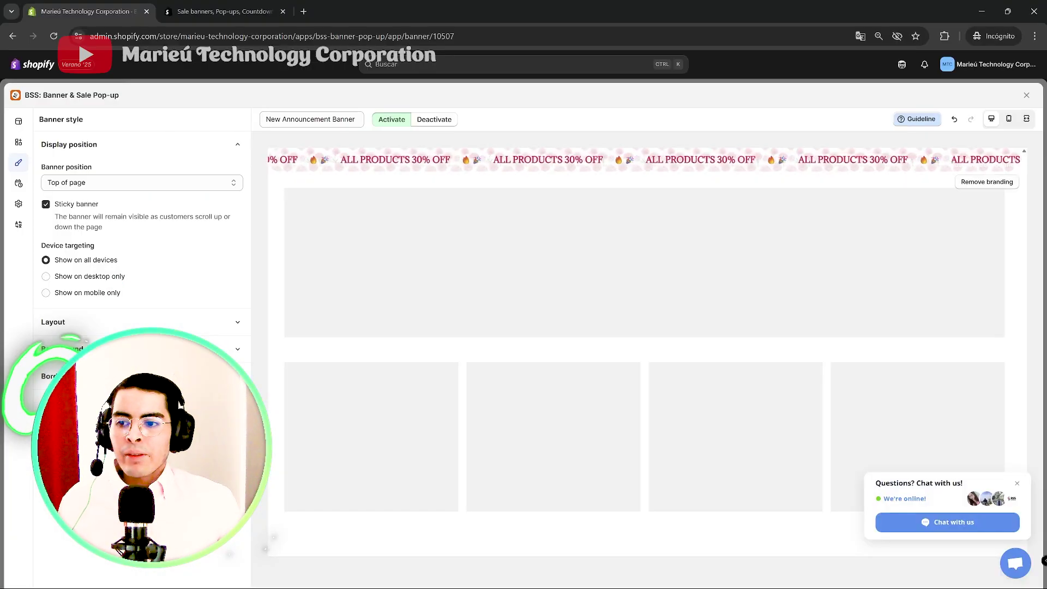
Try the visibility time option with its start and end times in the banner's schedule settings and turn it off again.
left_click(142, 457)
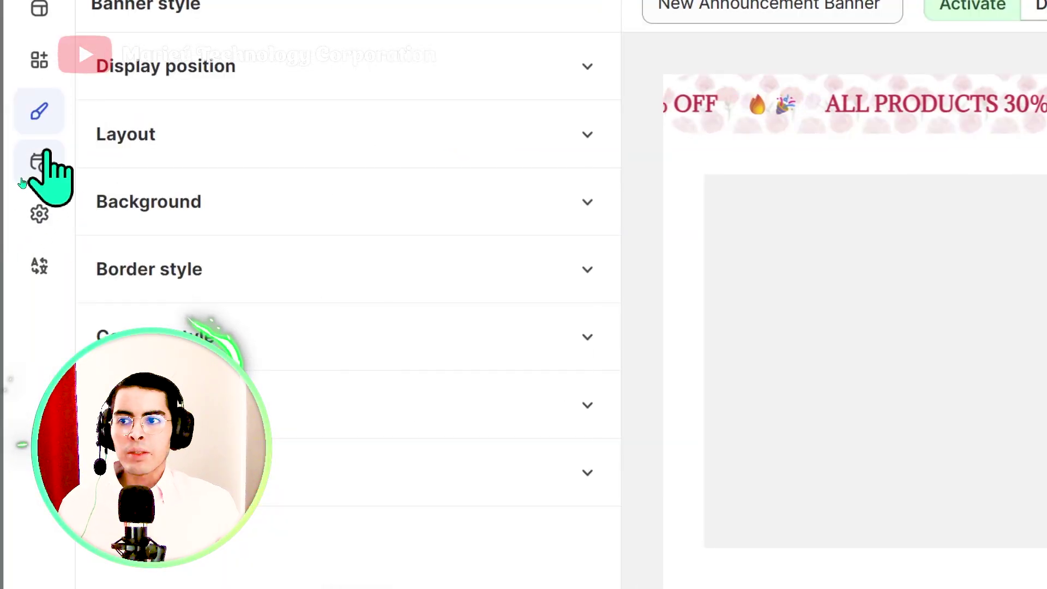
left_click(20, 165)
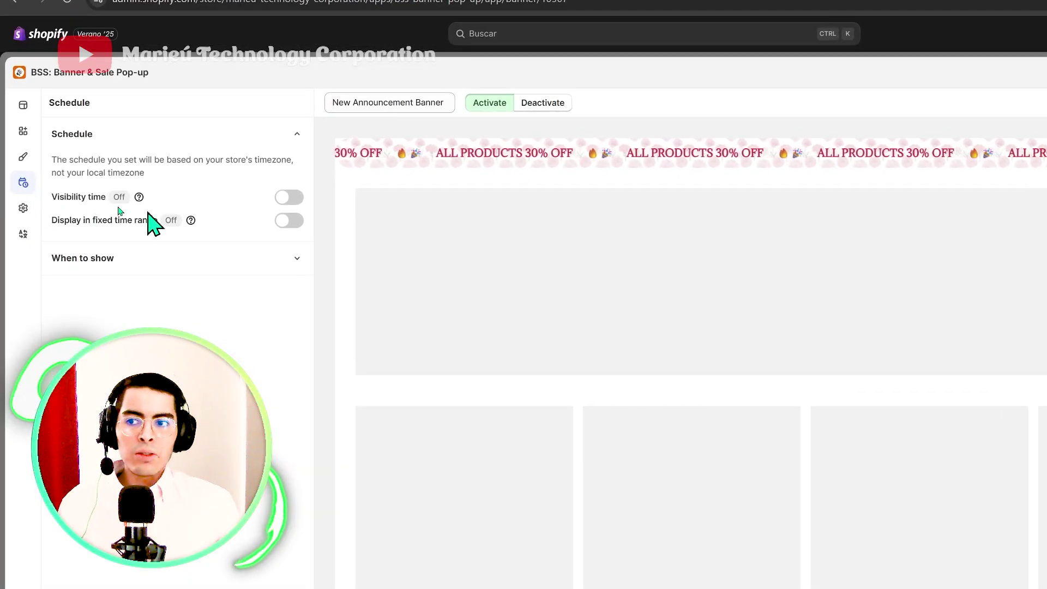
triple_click(88, 198)
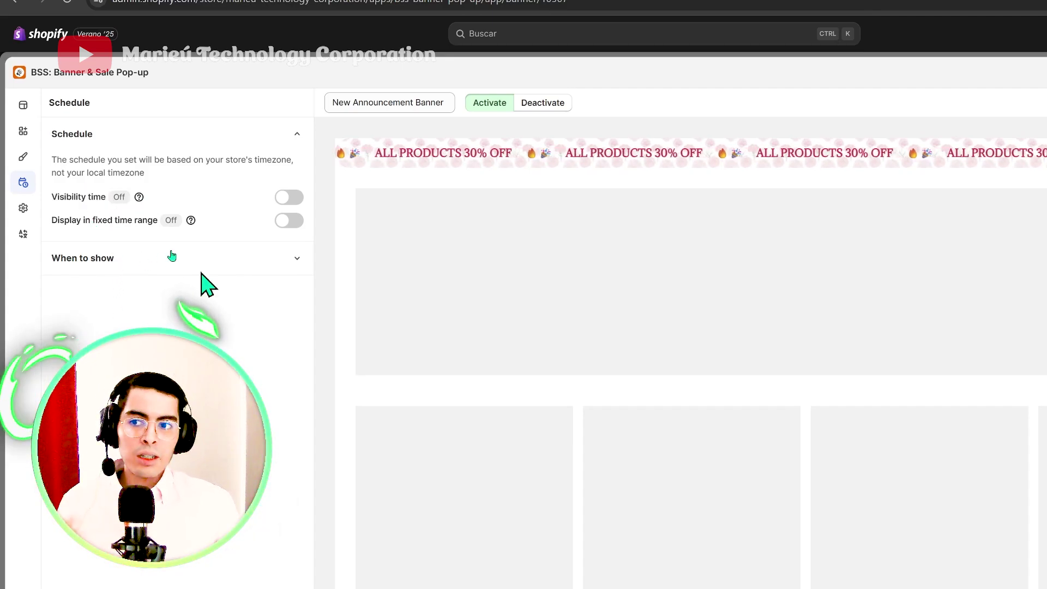
left_click(288, 197)
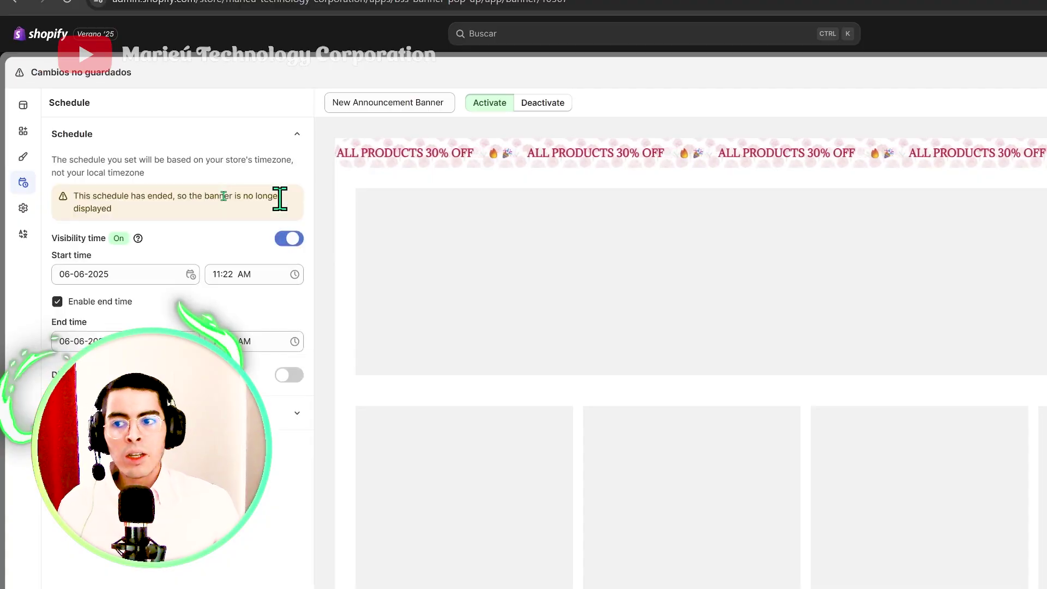
left_click(288, 238)
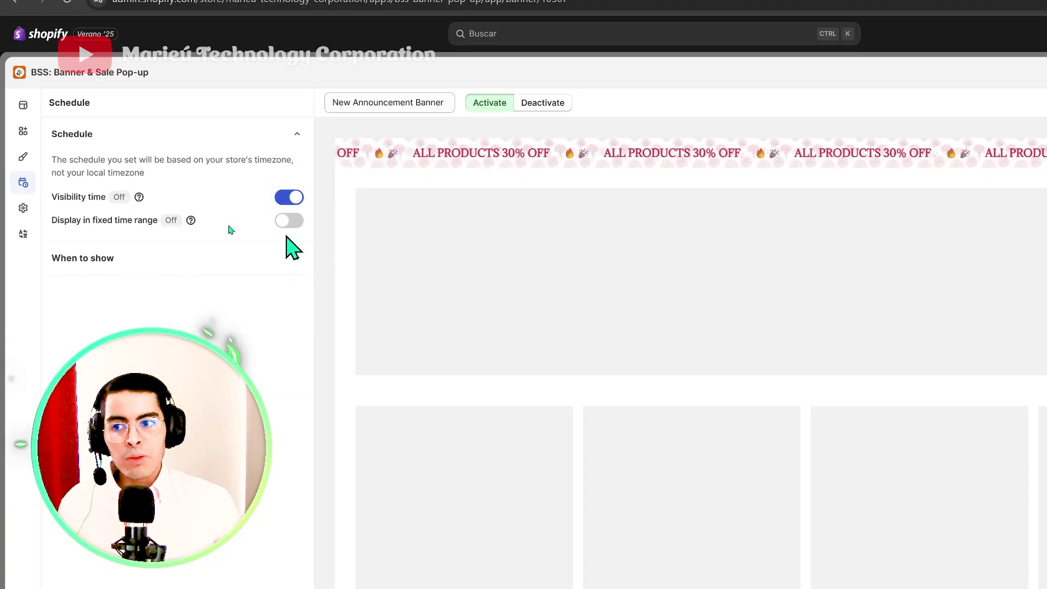
Look through the delay choices for showing the banner and keep No delay.
left_click(54, 258)
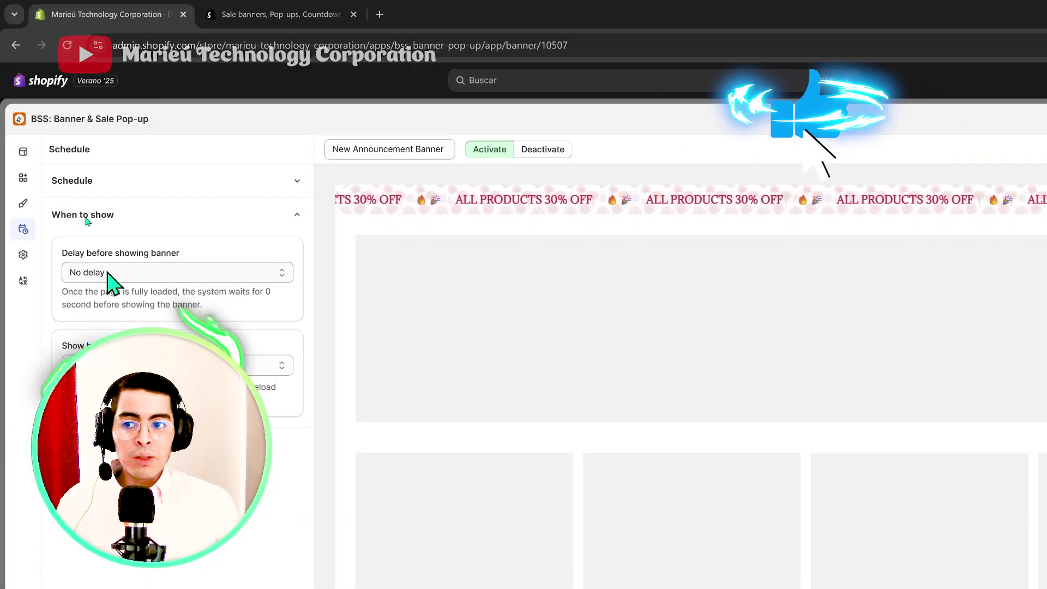
left_click(100, 273)
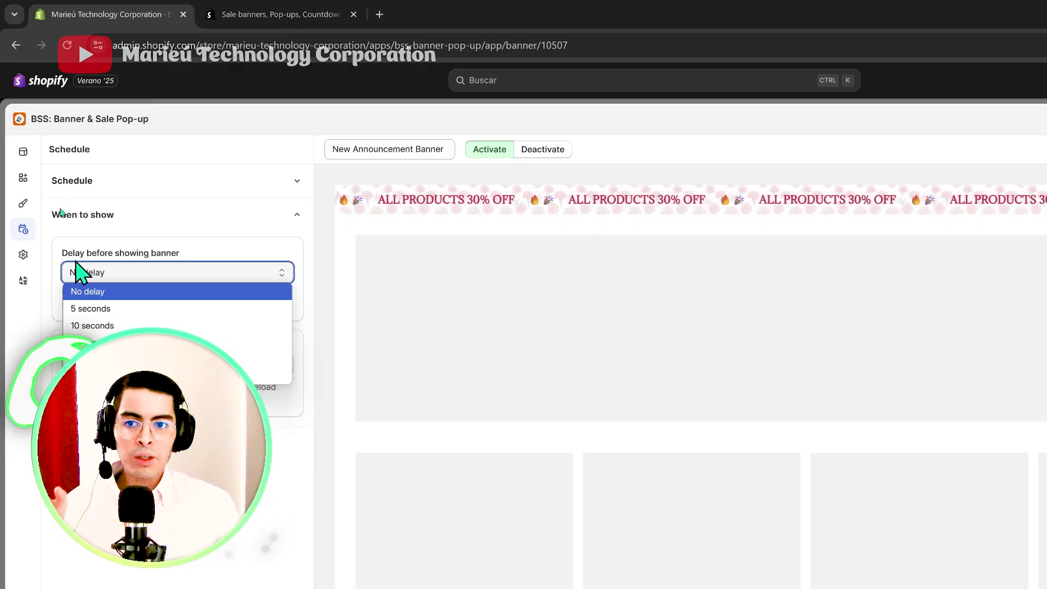
left_click(96, 272)
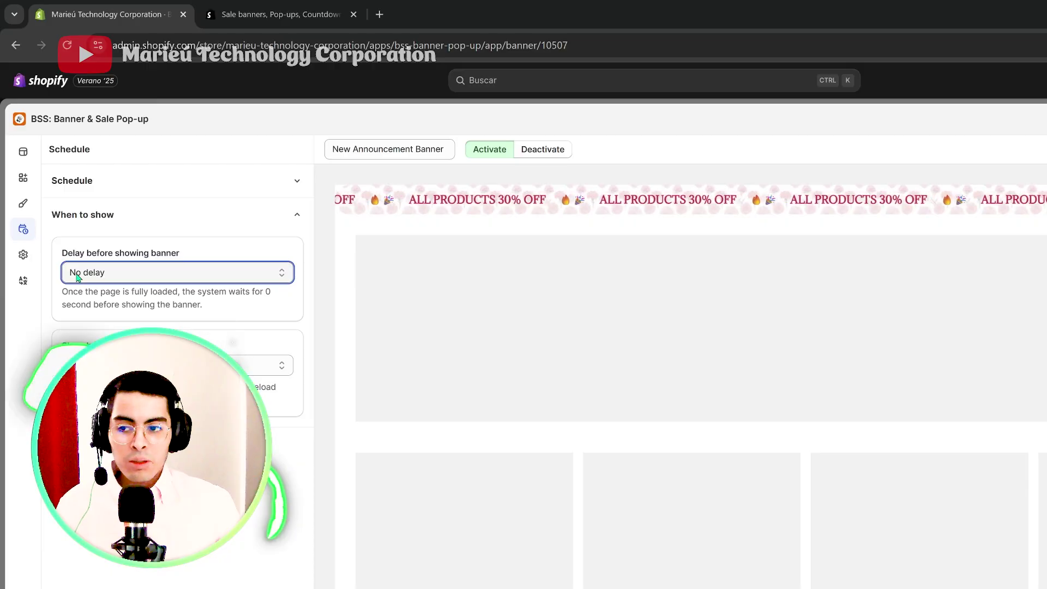
Review the banner's page and customer conditions, trying Logged in customers before returning the audience to All customers.
key("Tab")
left_click_drag(233, 342, 62, 346)
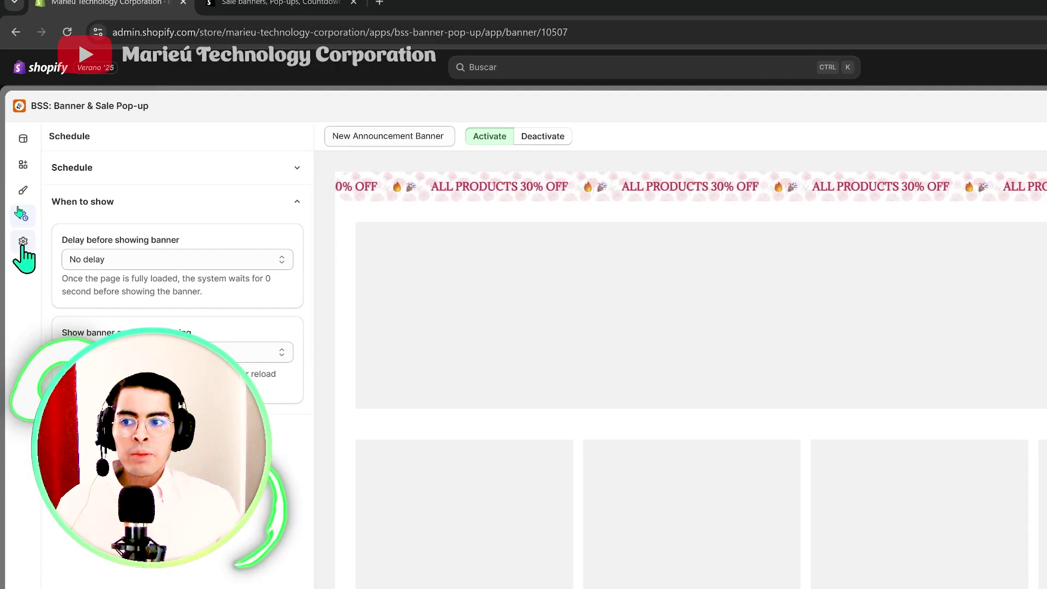
left_click(23, 255)
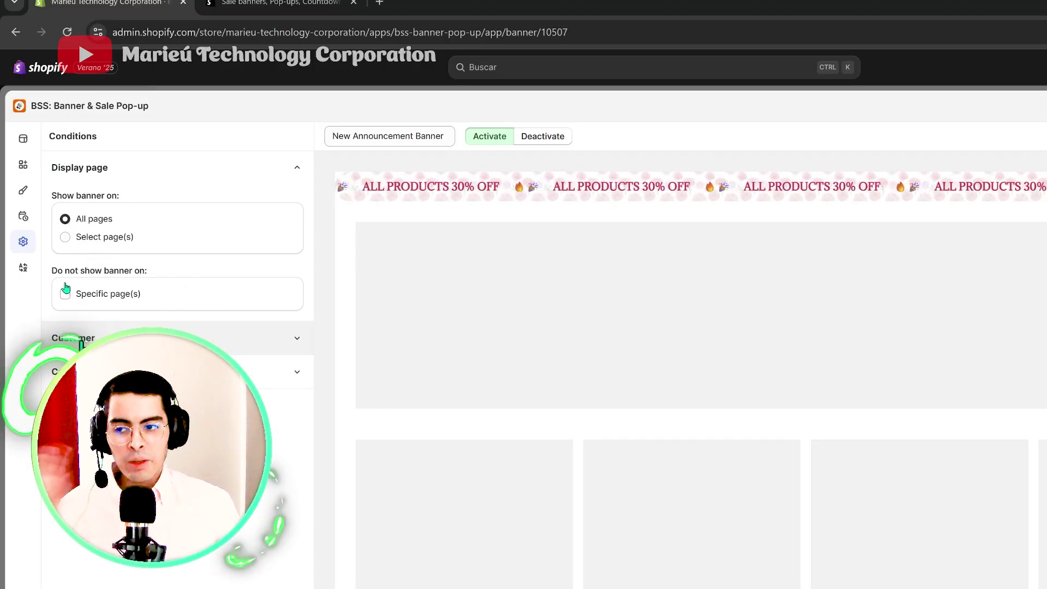
left_click(73, 337)
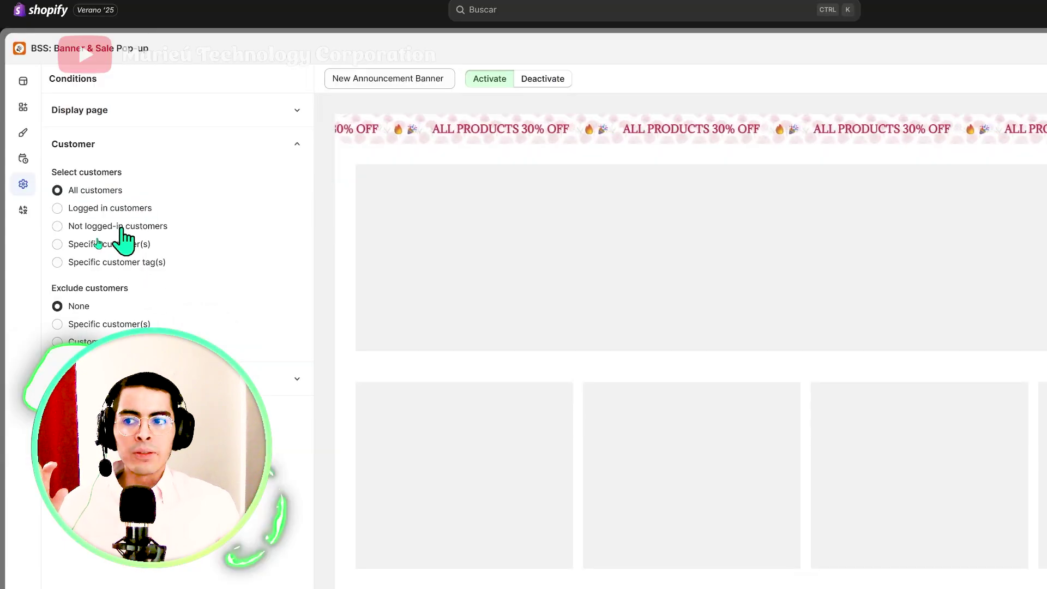
left_click(110, 211)
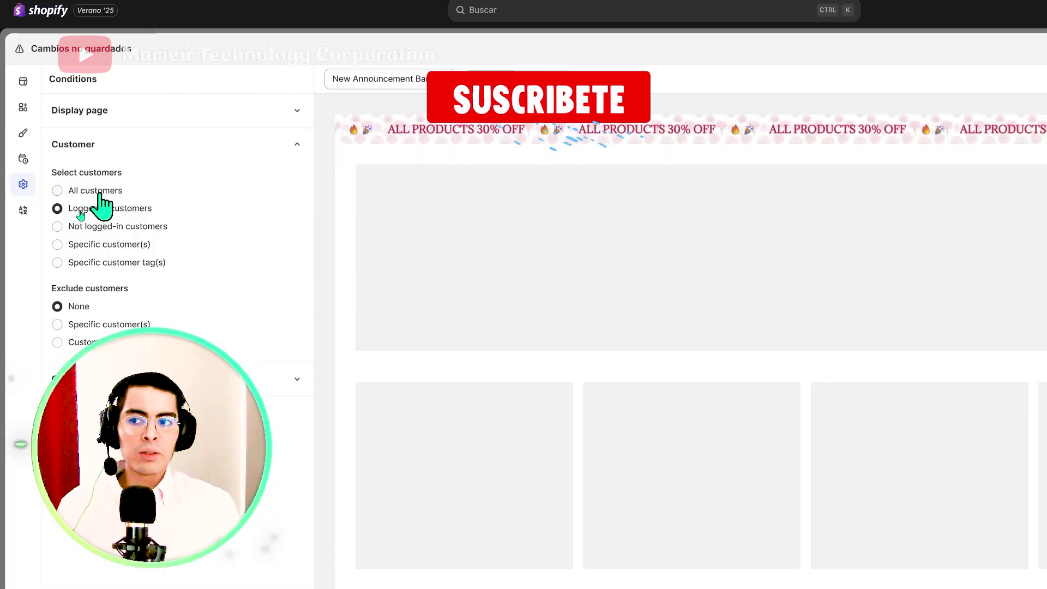
left_click(100, 192)
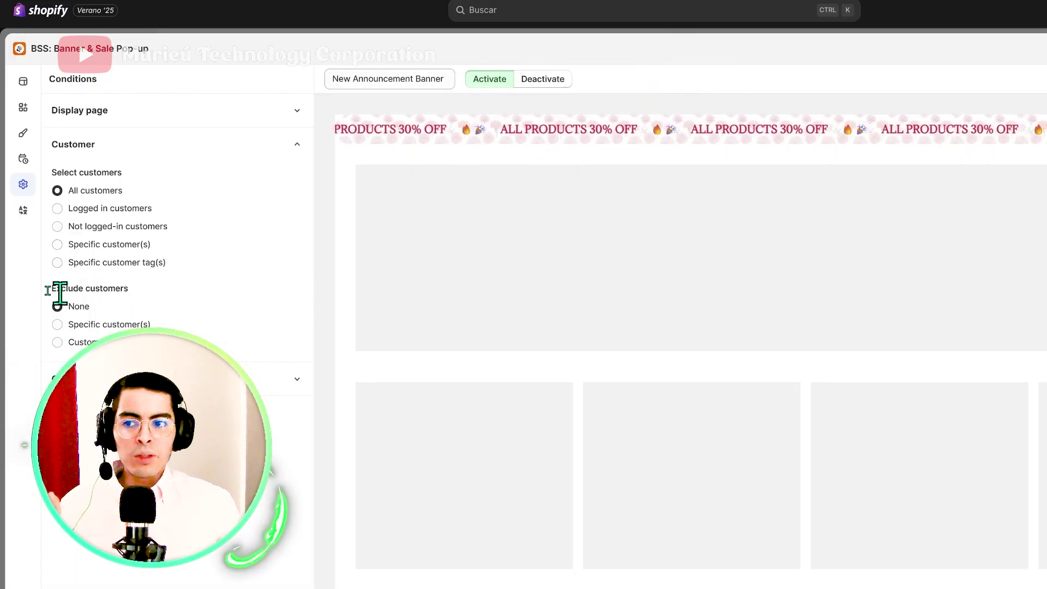
left_click_drag(60, 289, 129, 296)
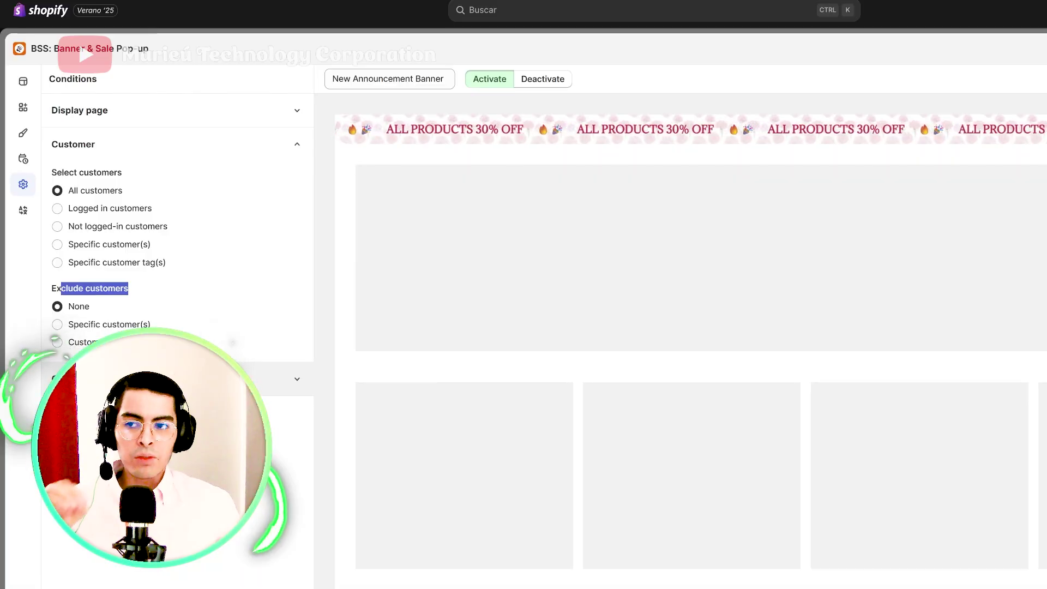
Turn on visibility by store language and visibility by country in the banner's country conditions.
left_click(131, 379)
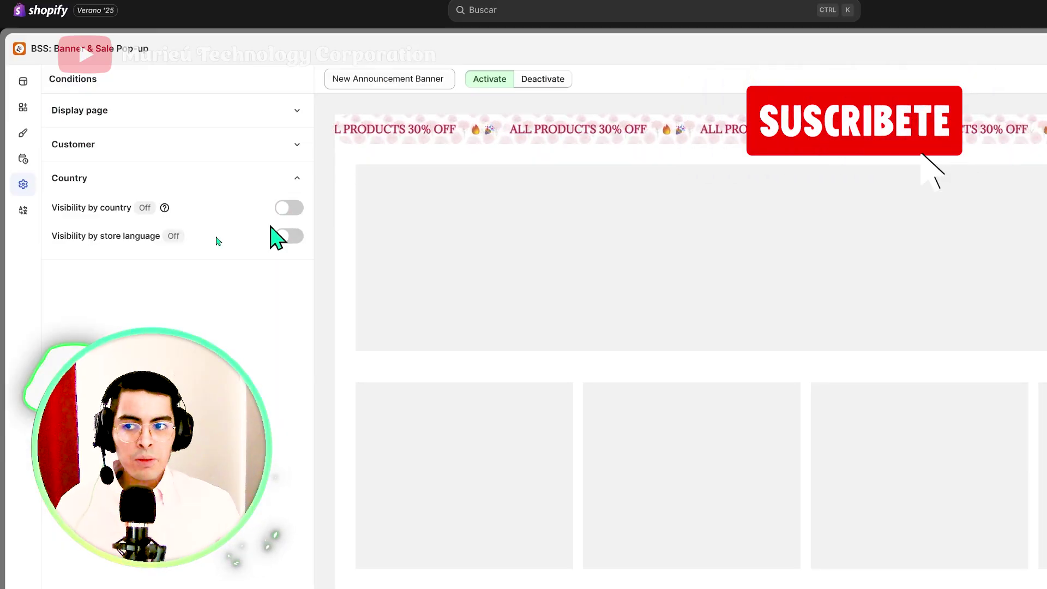
left_click(289, 235)
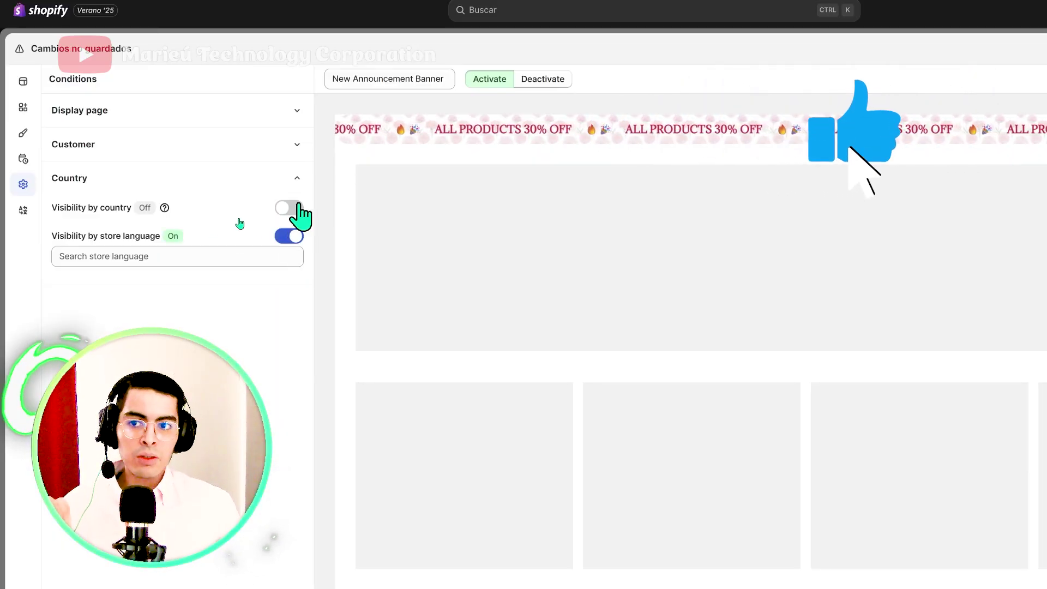
left_click(290, 208)
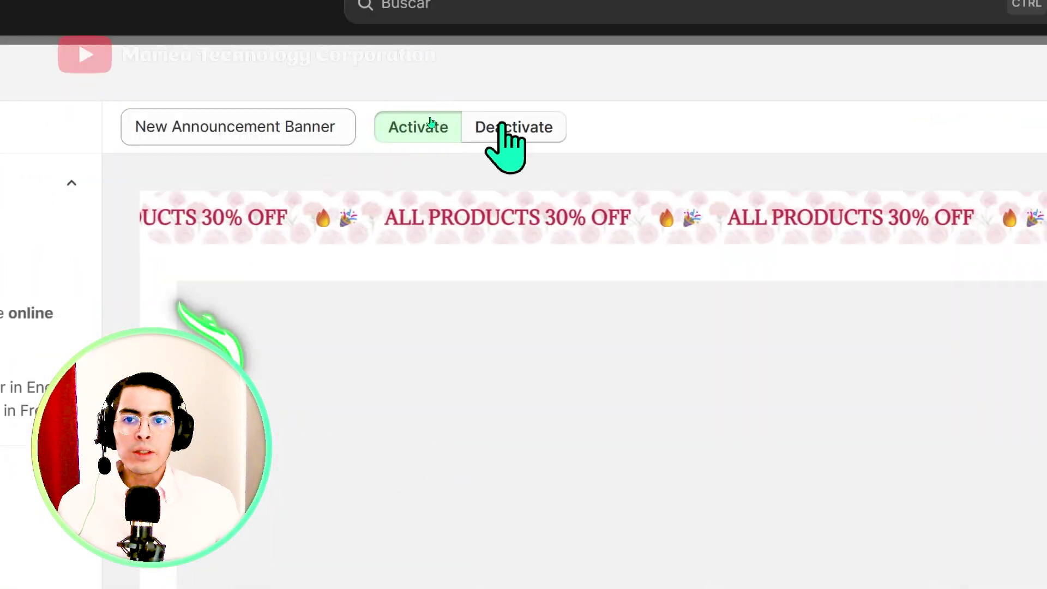
Save the announcement banner as active and open the online store to view it live.
left_click(437, 120)
left_click(388, 126)
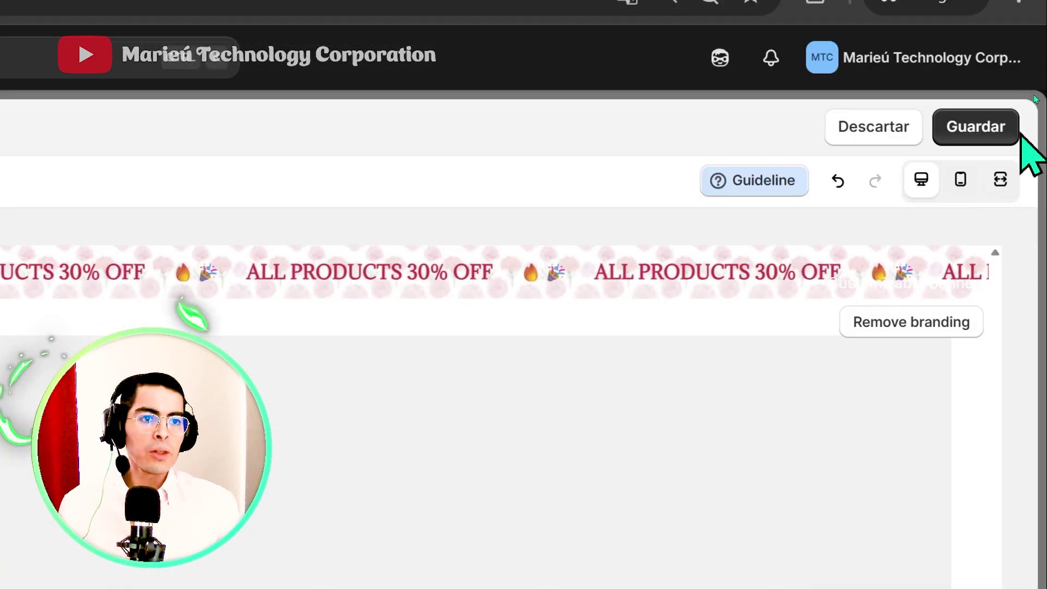
left_click(1015, 132)
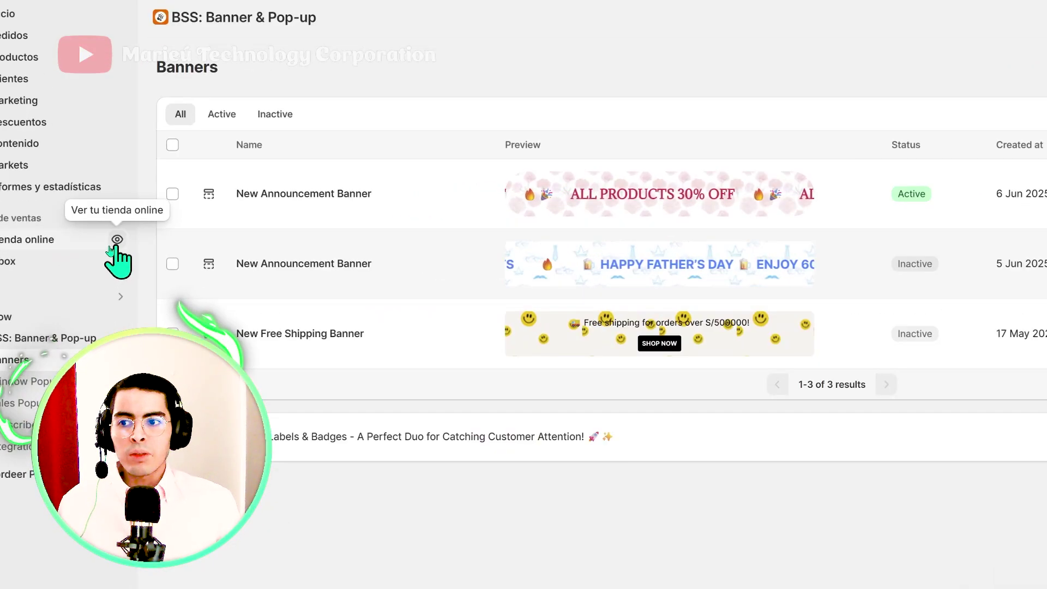
left_click(112, 243)
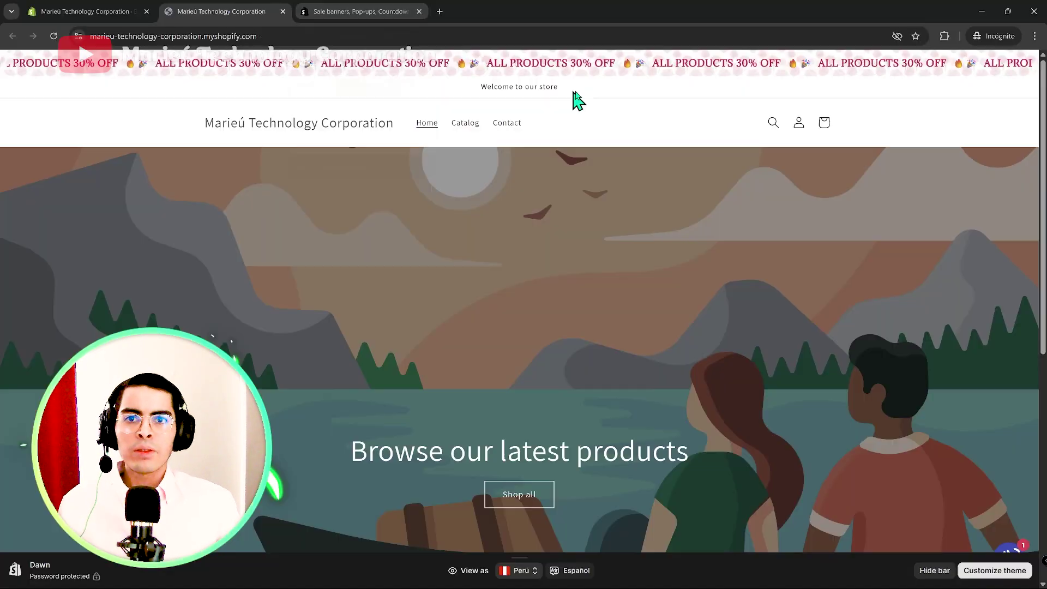